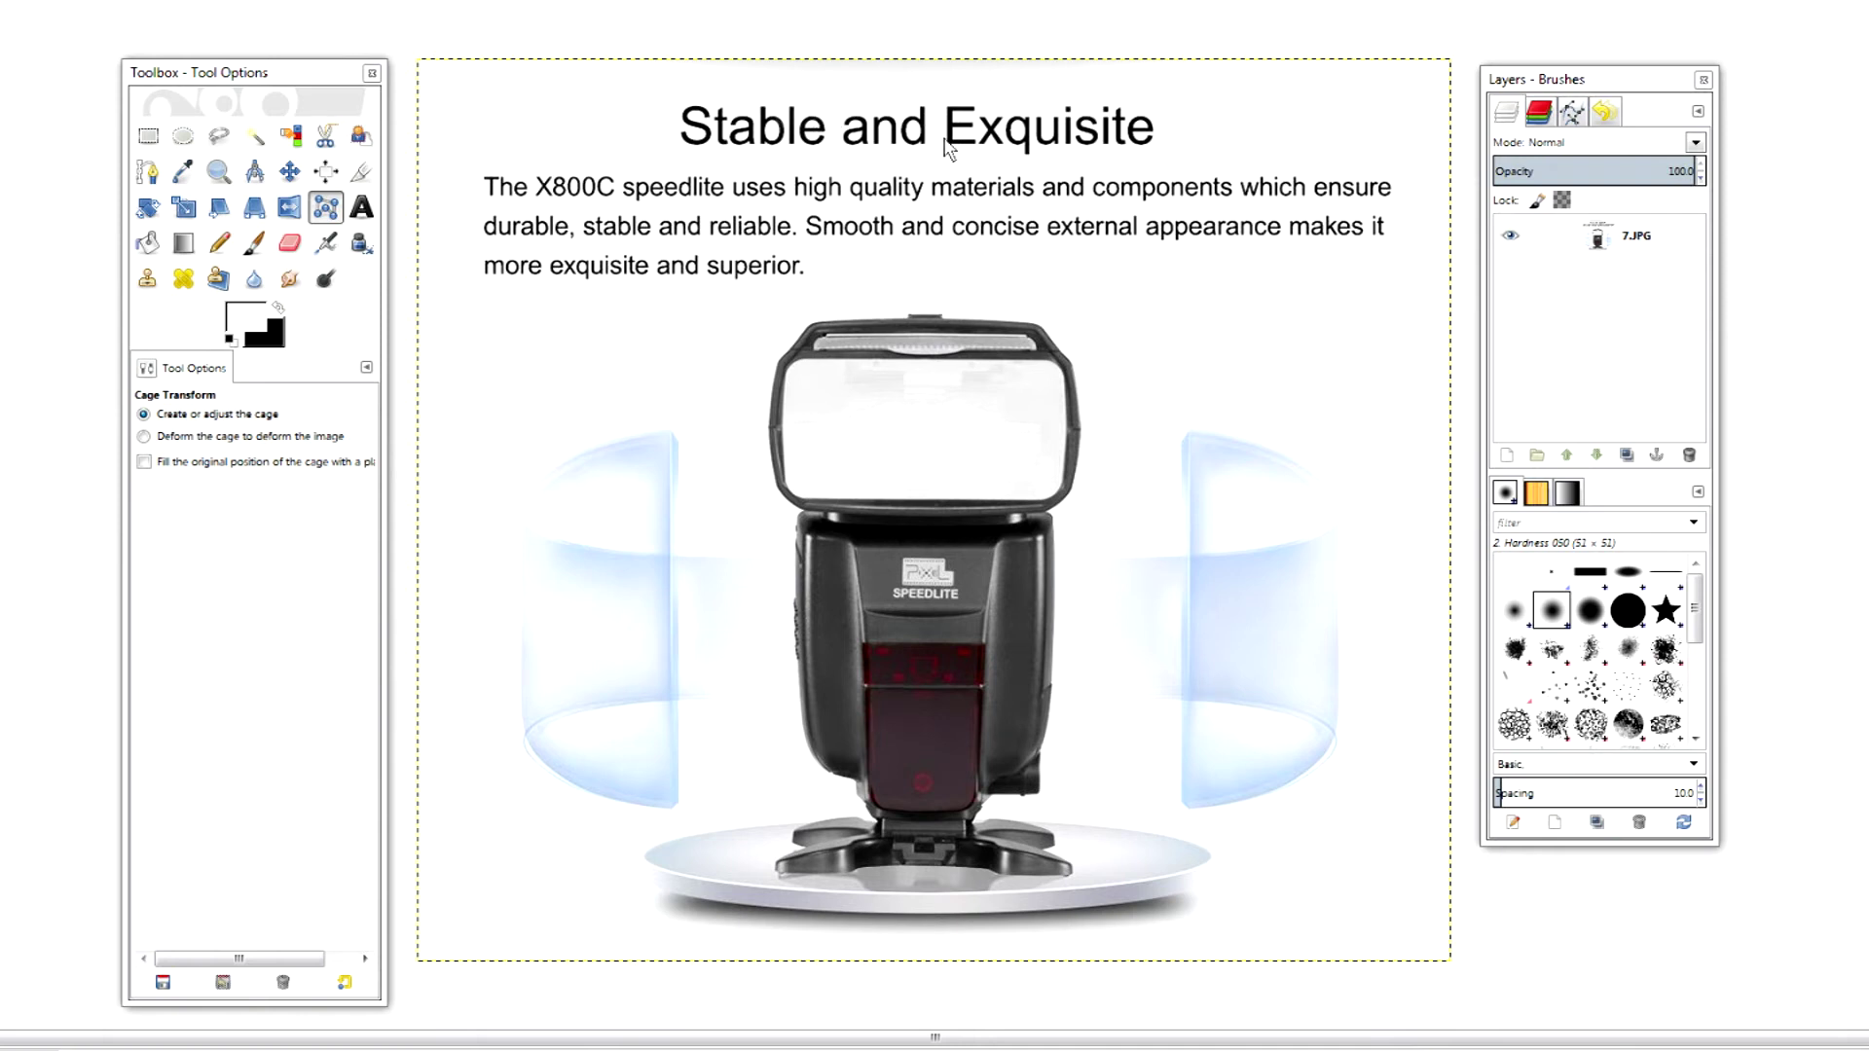
# Step: Select the Paintbrush tool after nudging the Tool Options window into place
pyautogui.moveTo(317, 72); pyautogui.dragTo(321, 69)
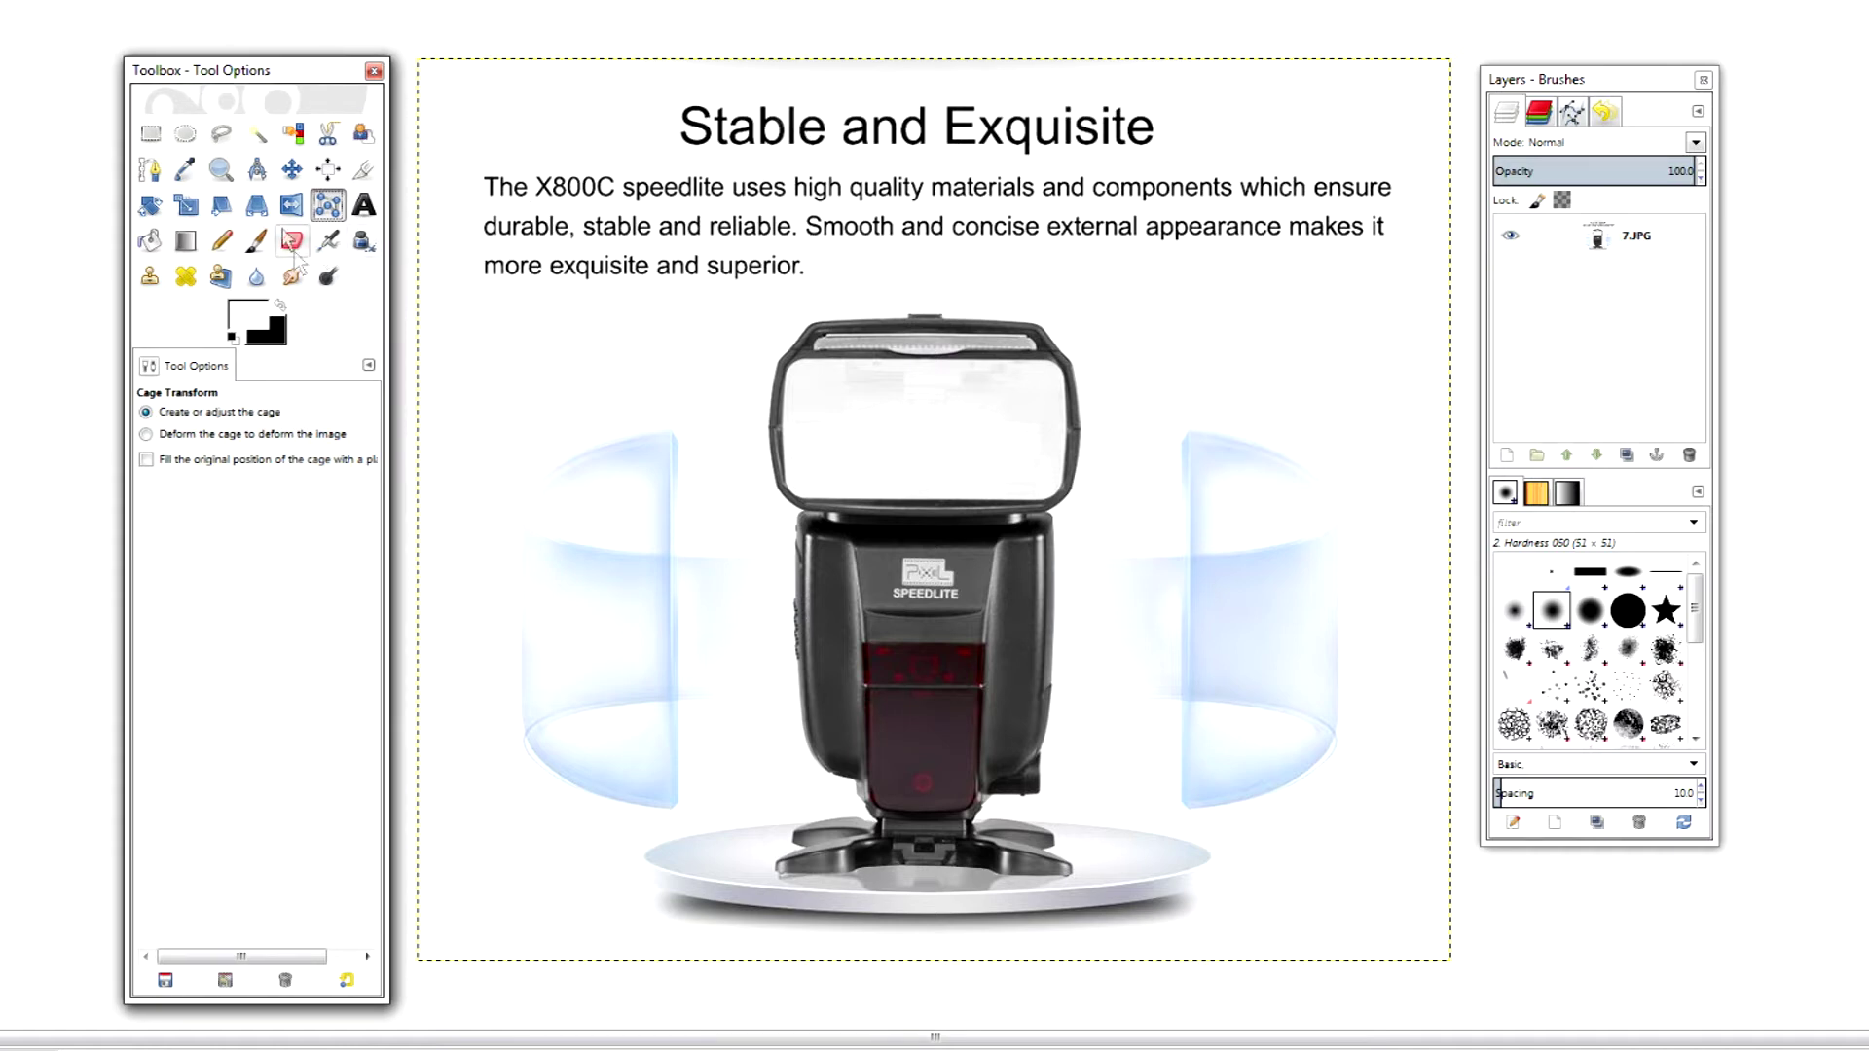
pyautogui.click(256, 240)
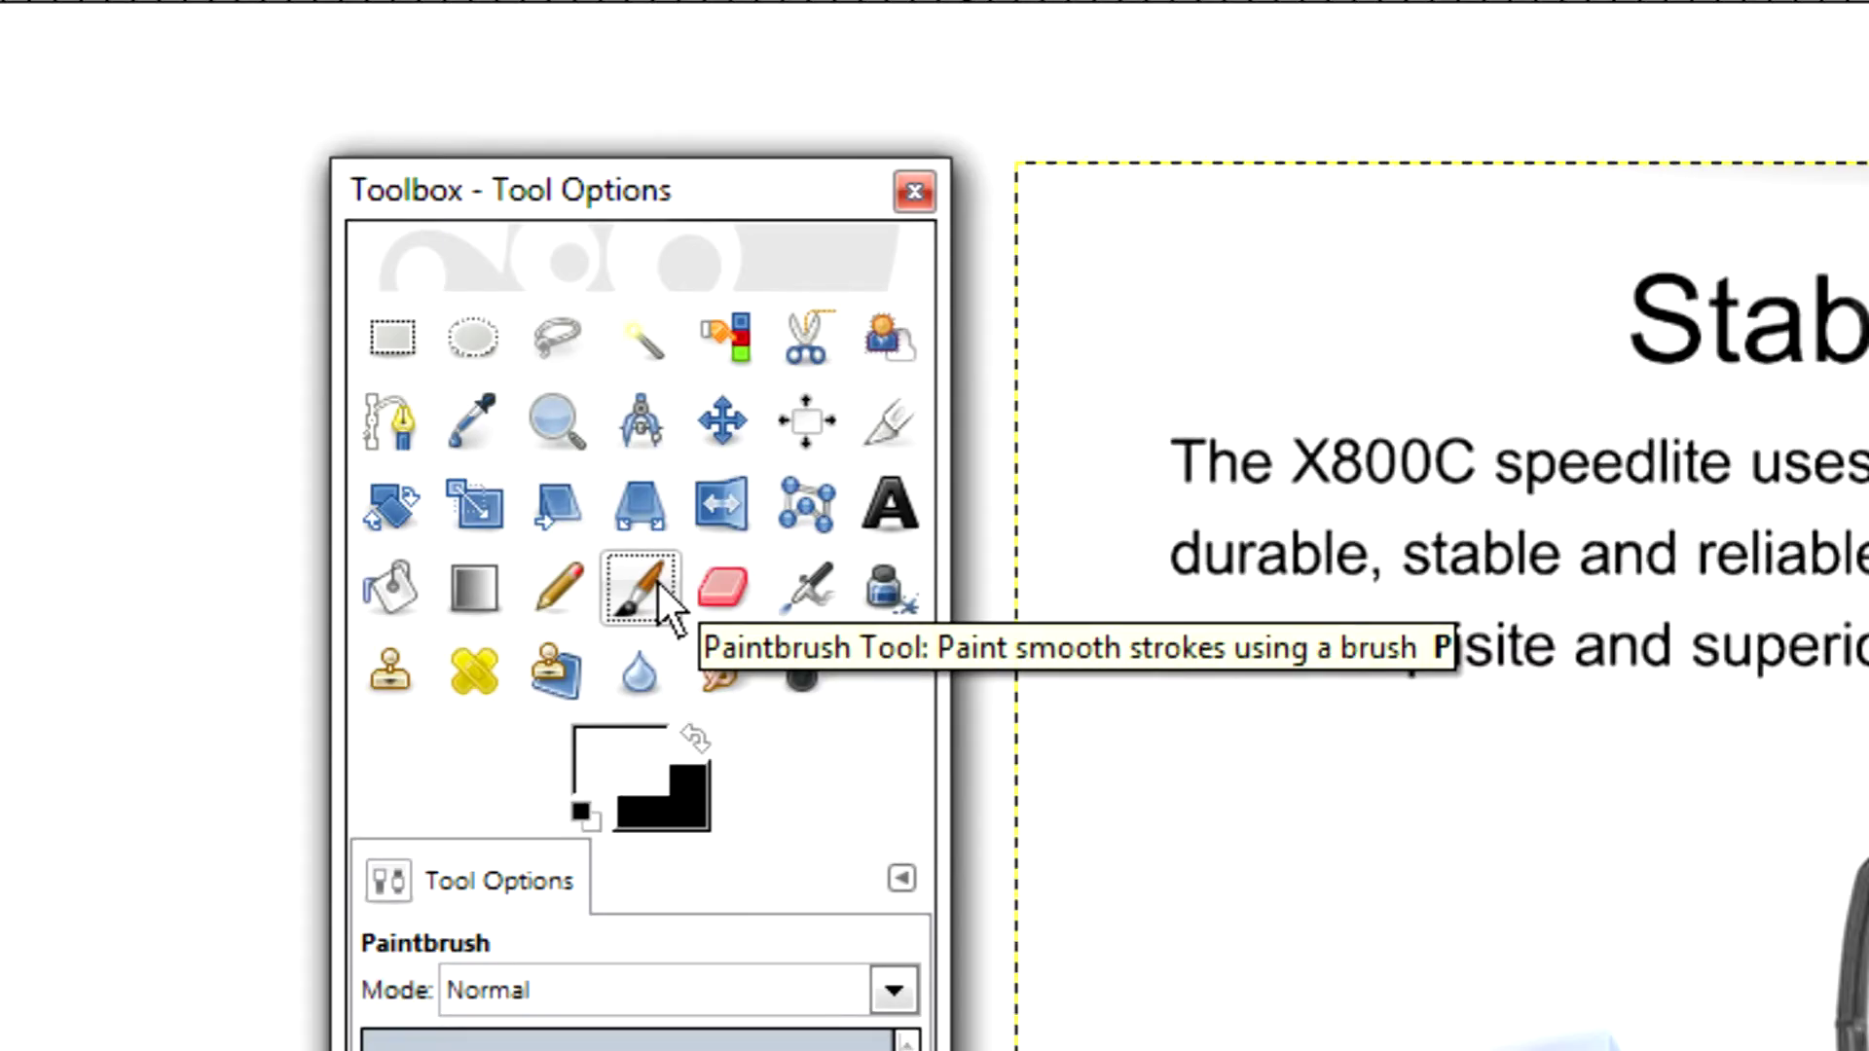
# Step: Move the Tool Options window over the image centre and raise the brush size to about 121
pyautogui.click(657, 582)
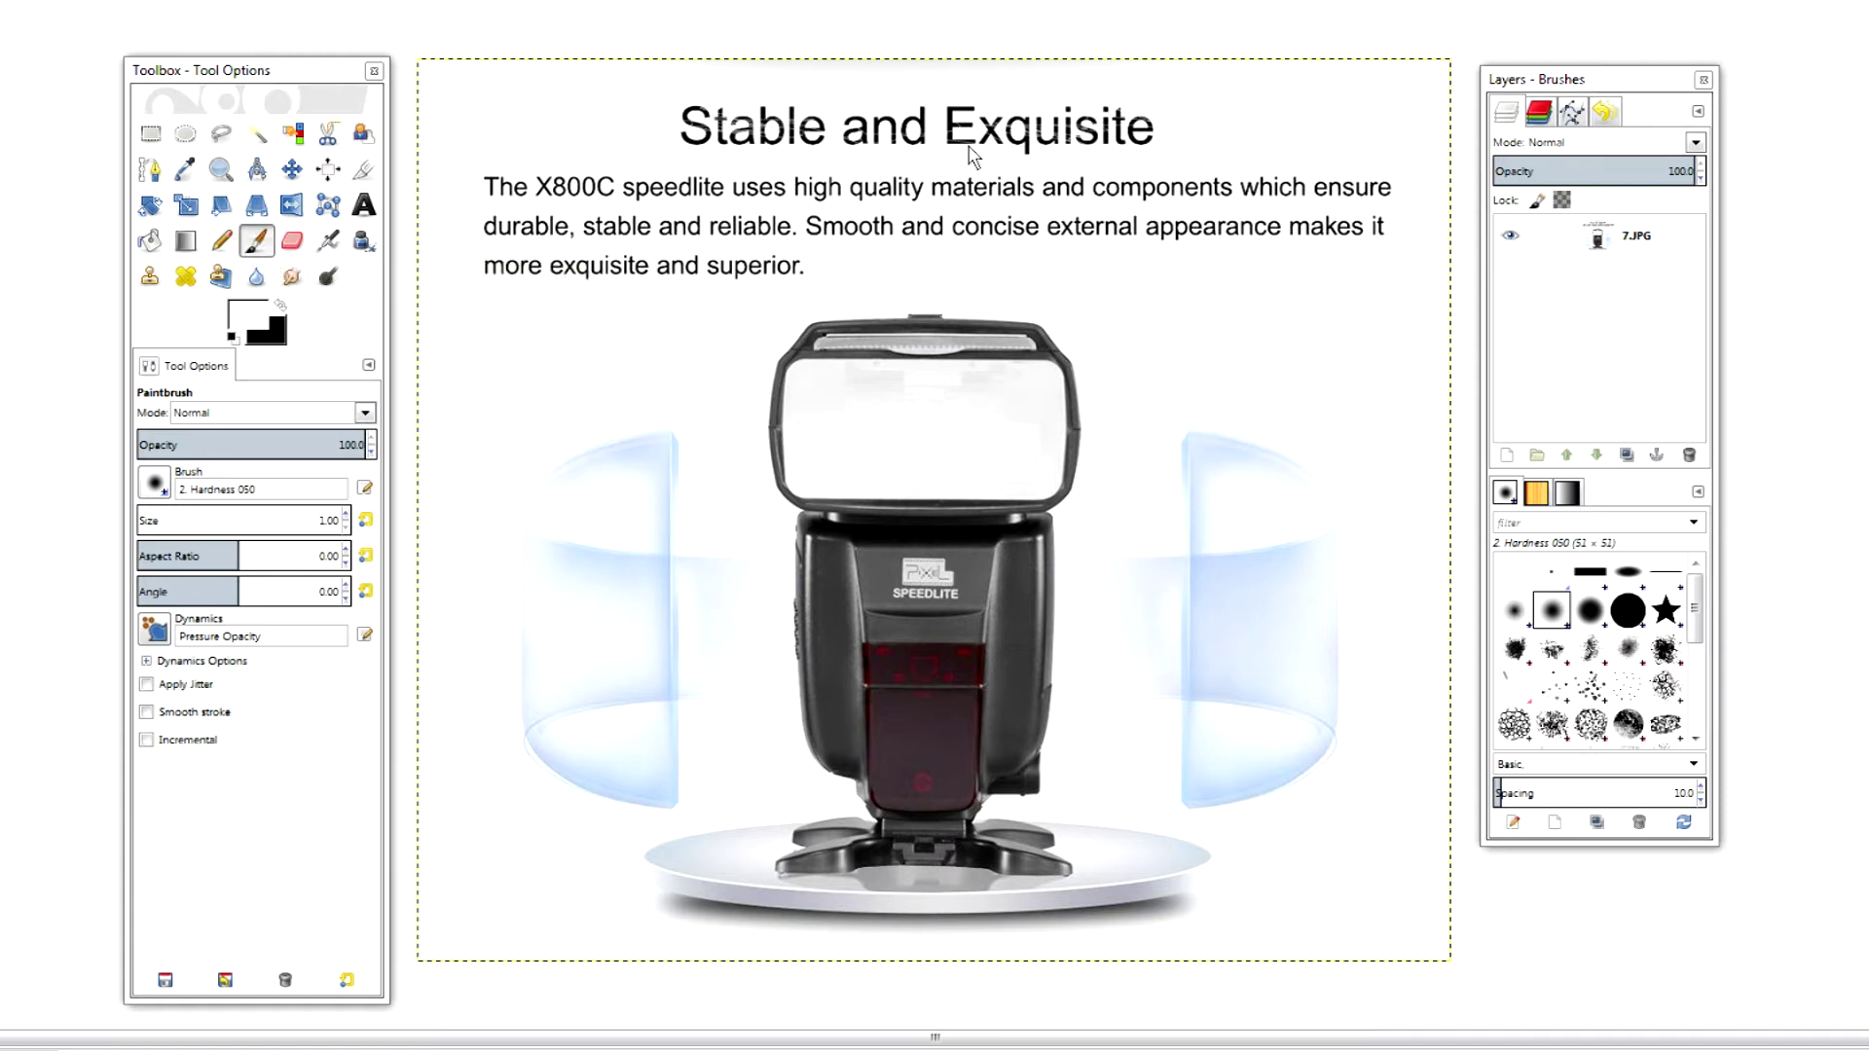
pyautogui.moveTo(228, 71); pyautogui.dragTo(922, 51)
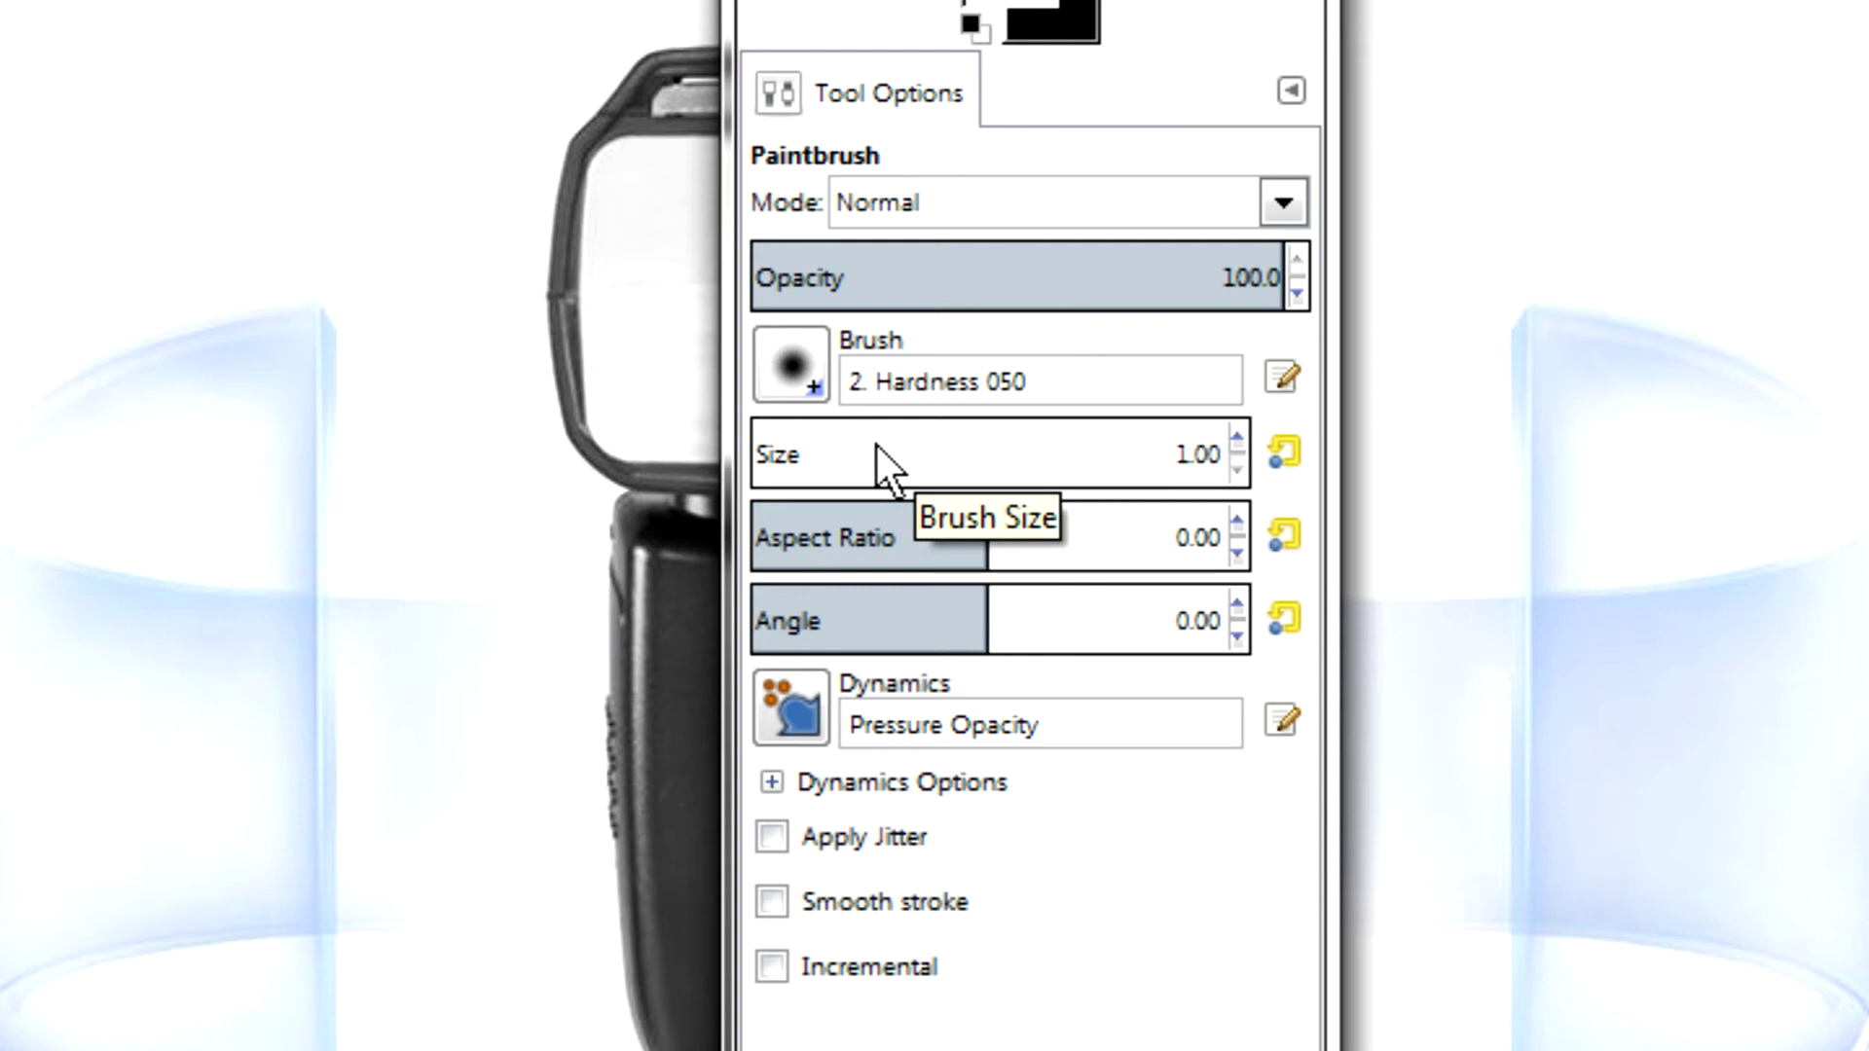
pyautogui.click(809, 440)
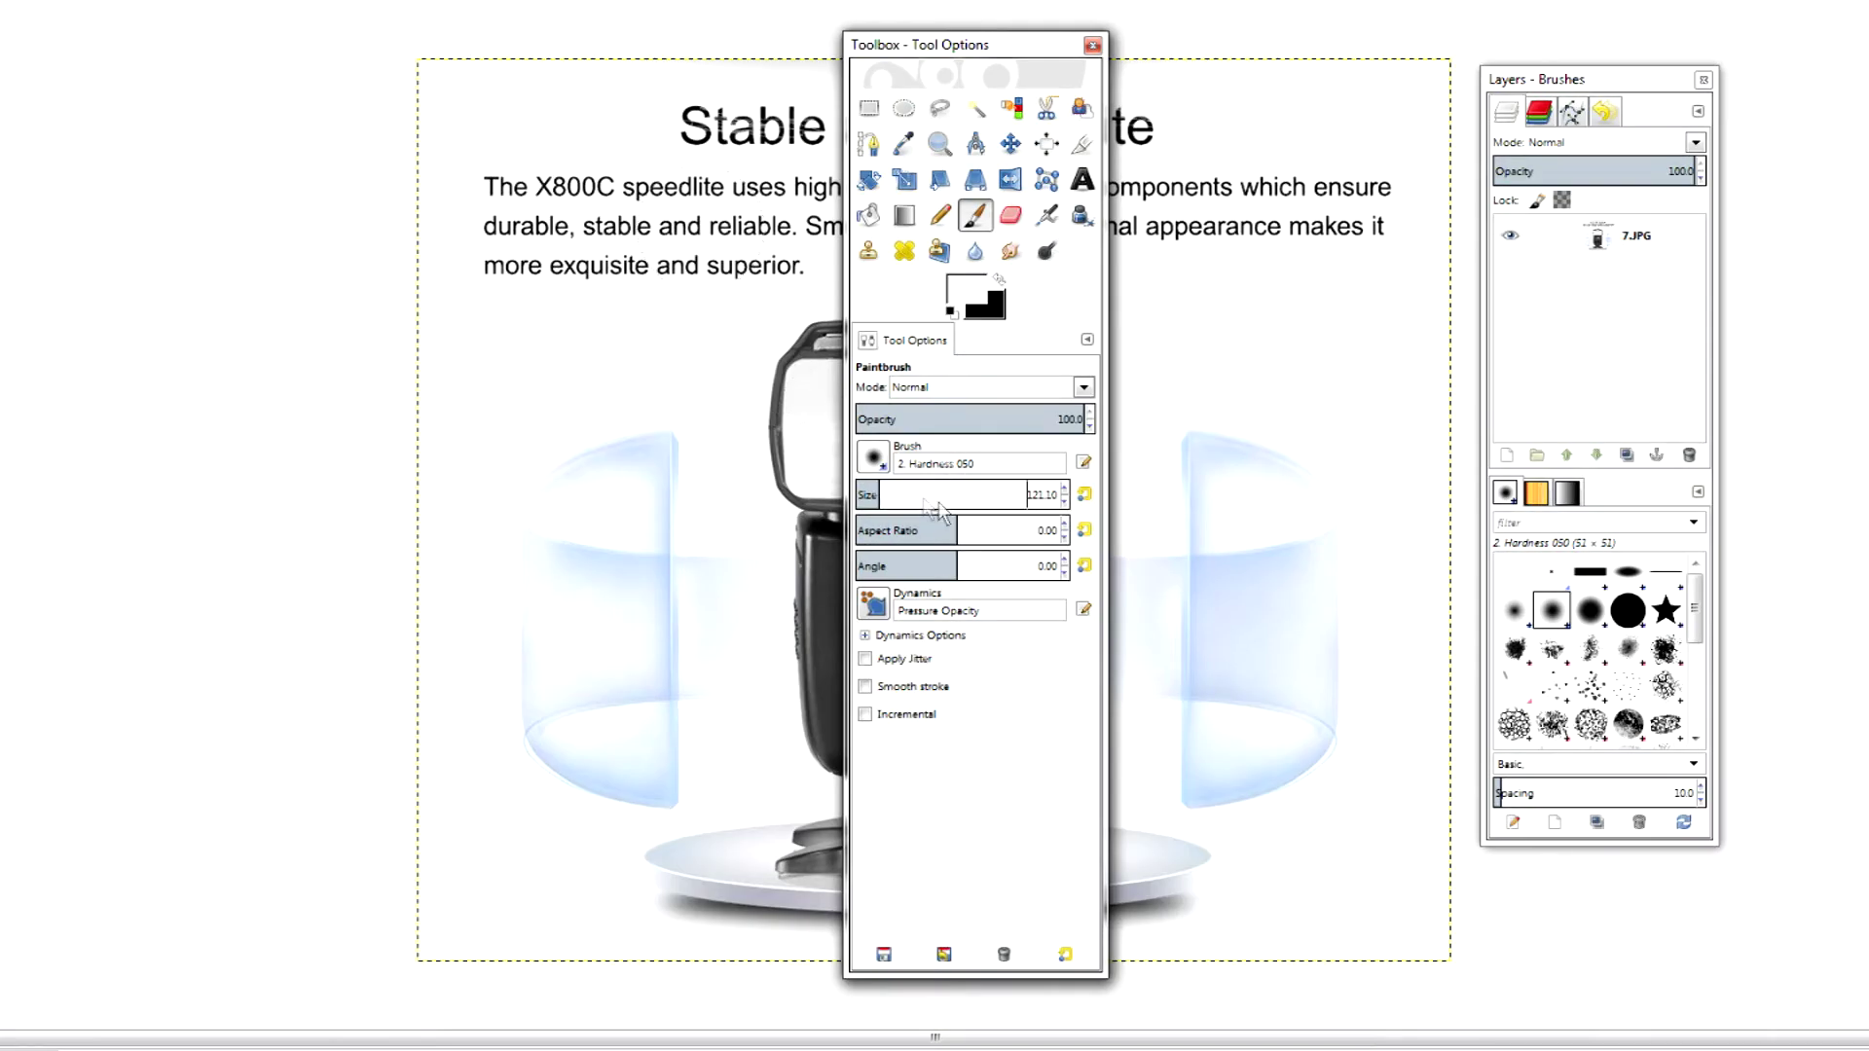
# Step: Try brush sizes of about 290 and 432, then bring the size back down to 58.32
pyautogui.click(915, 496)
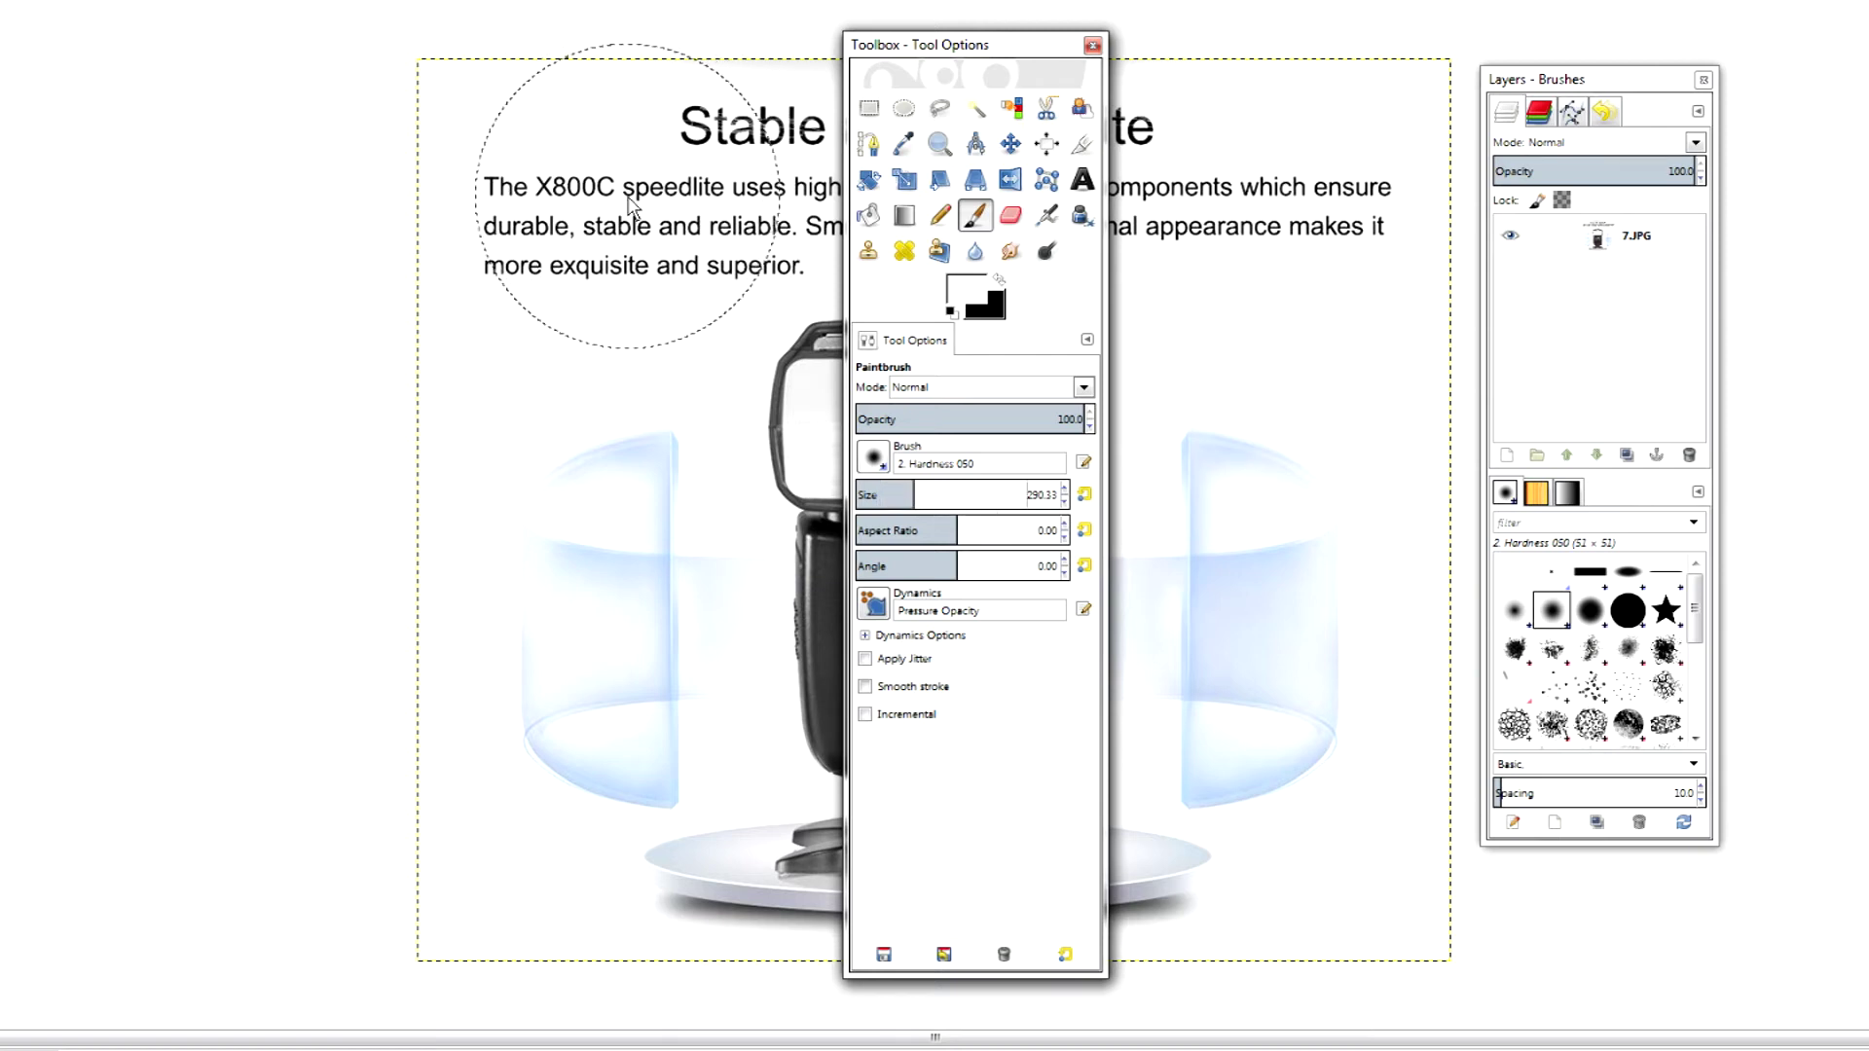
pyautogui.click(943, 495)
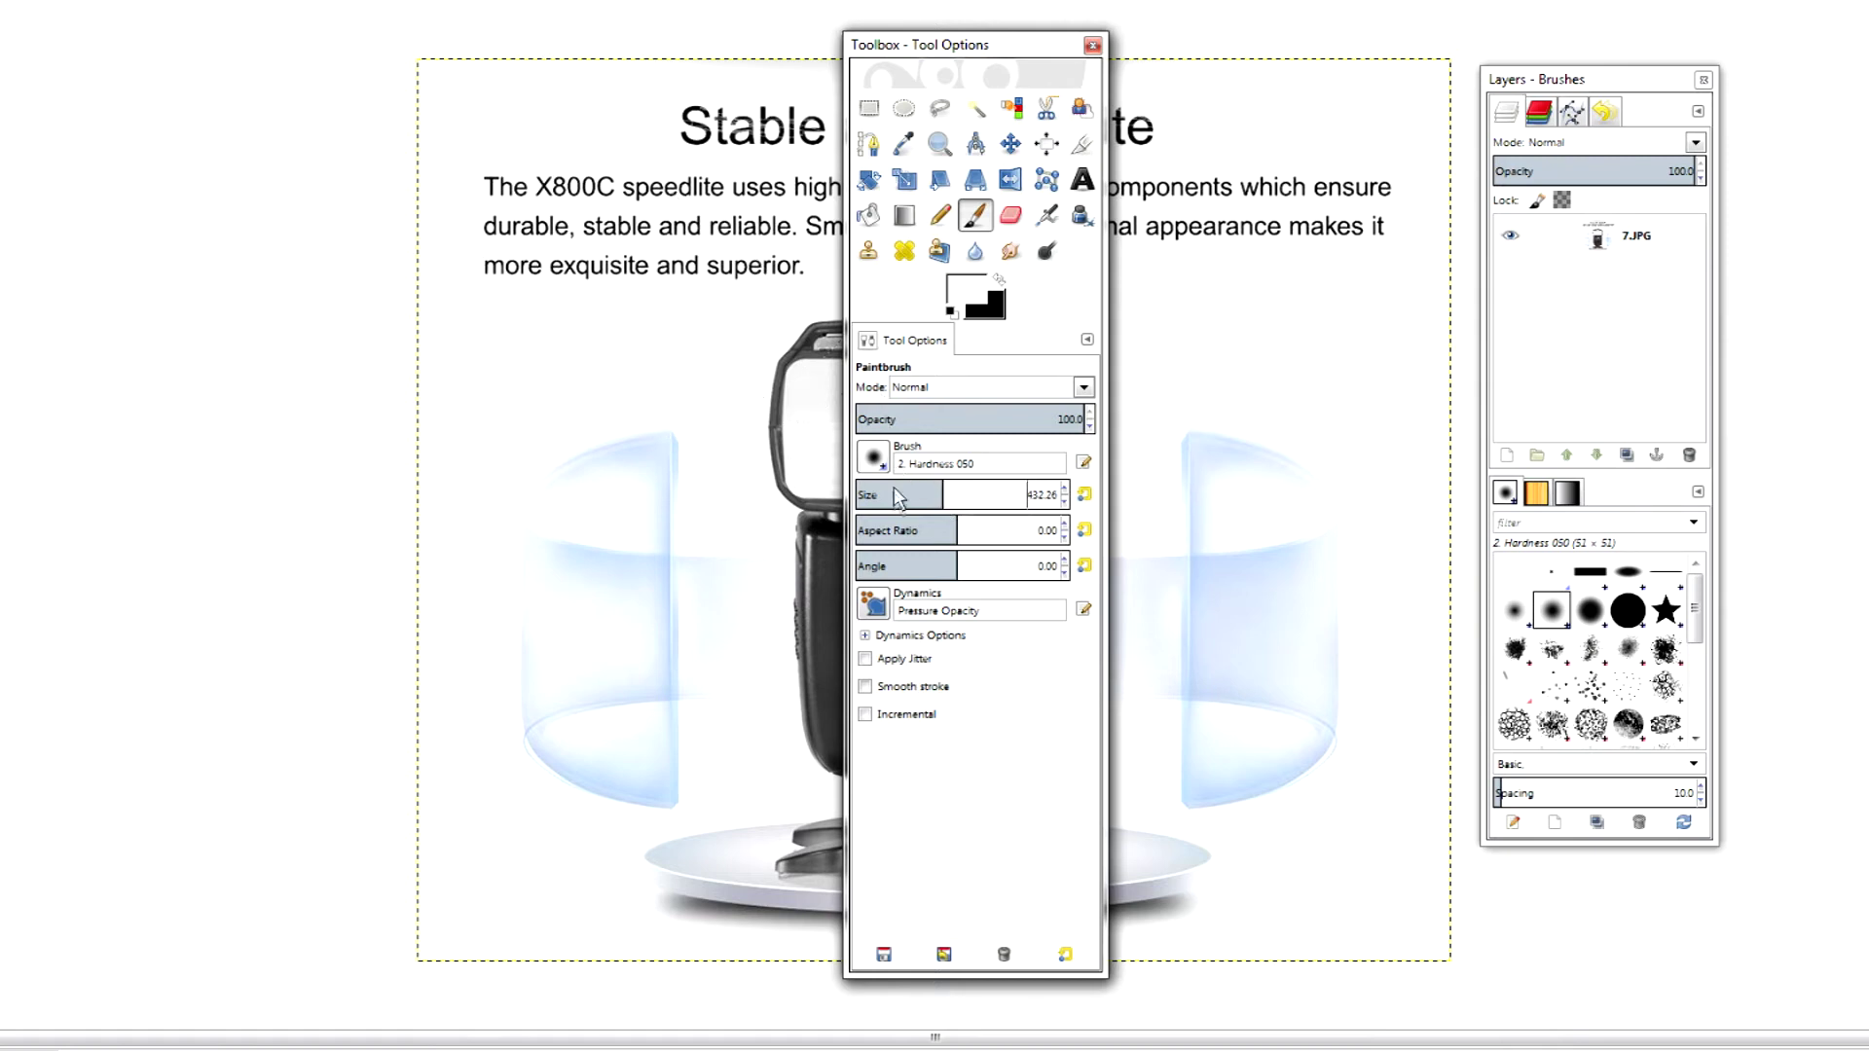
pyautogui.moveTo(886, 497); pyautogui.dragTo(866, 496)
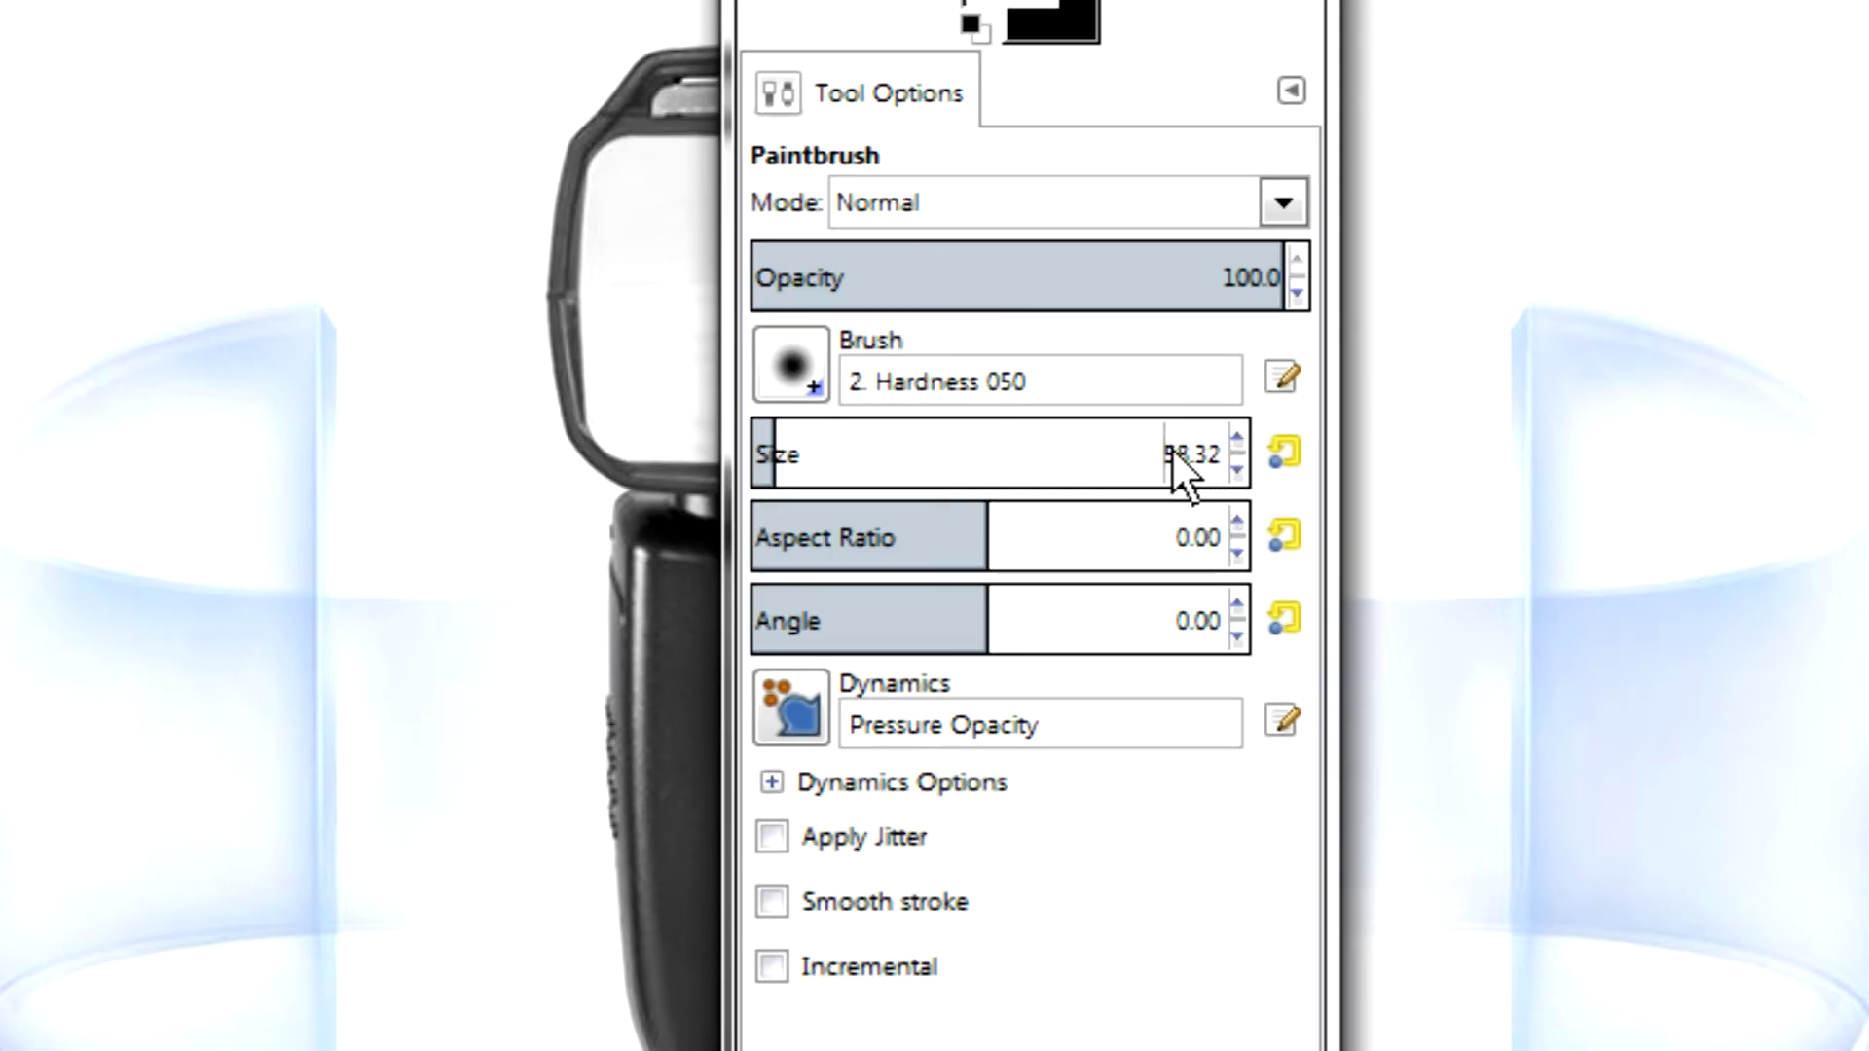
pyautogui.click(1176, 449)
# Step: Set the brush size to 100 (after briefly trying 20) and paint out the heading word 'Stable' in white
pyautogui.press('BackSpace')
pyautogui.press('Delete')
pyautogui.press('Delete')
pyautogui.press('Delete')
pyautogui.press('Delete')
pyautogui.write('20')
pyautogui.press('Return')
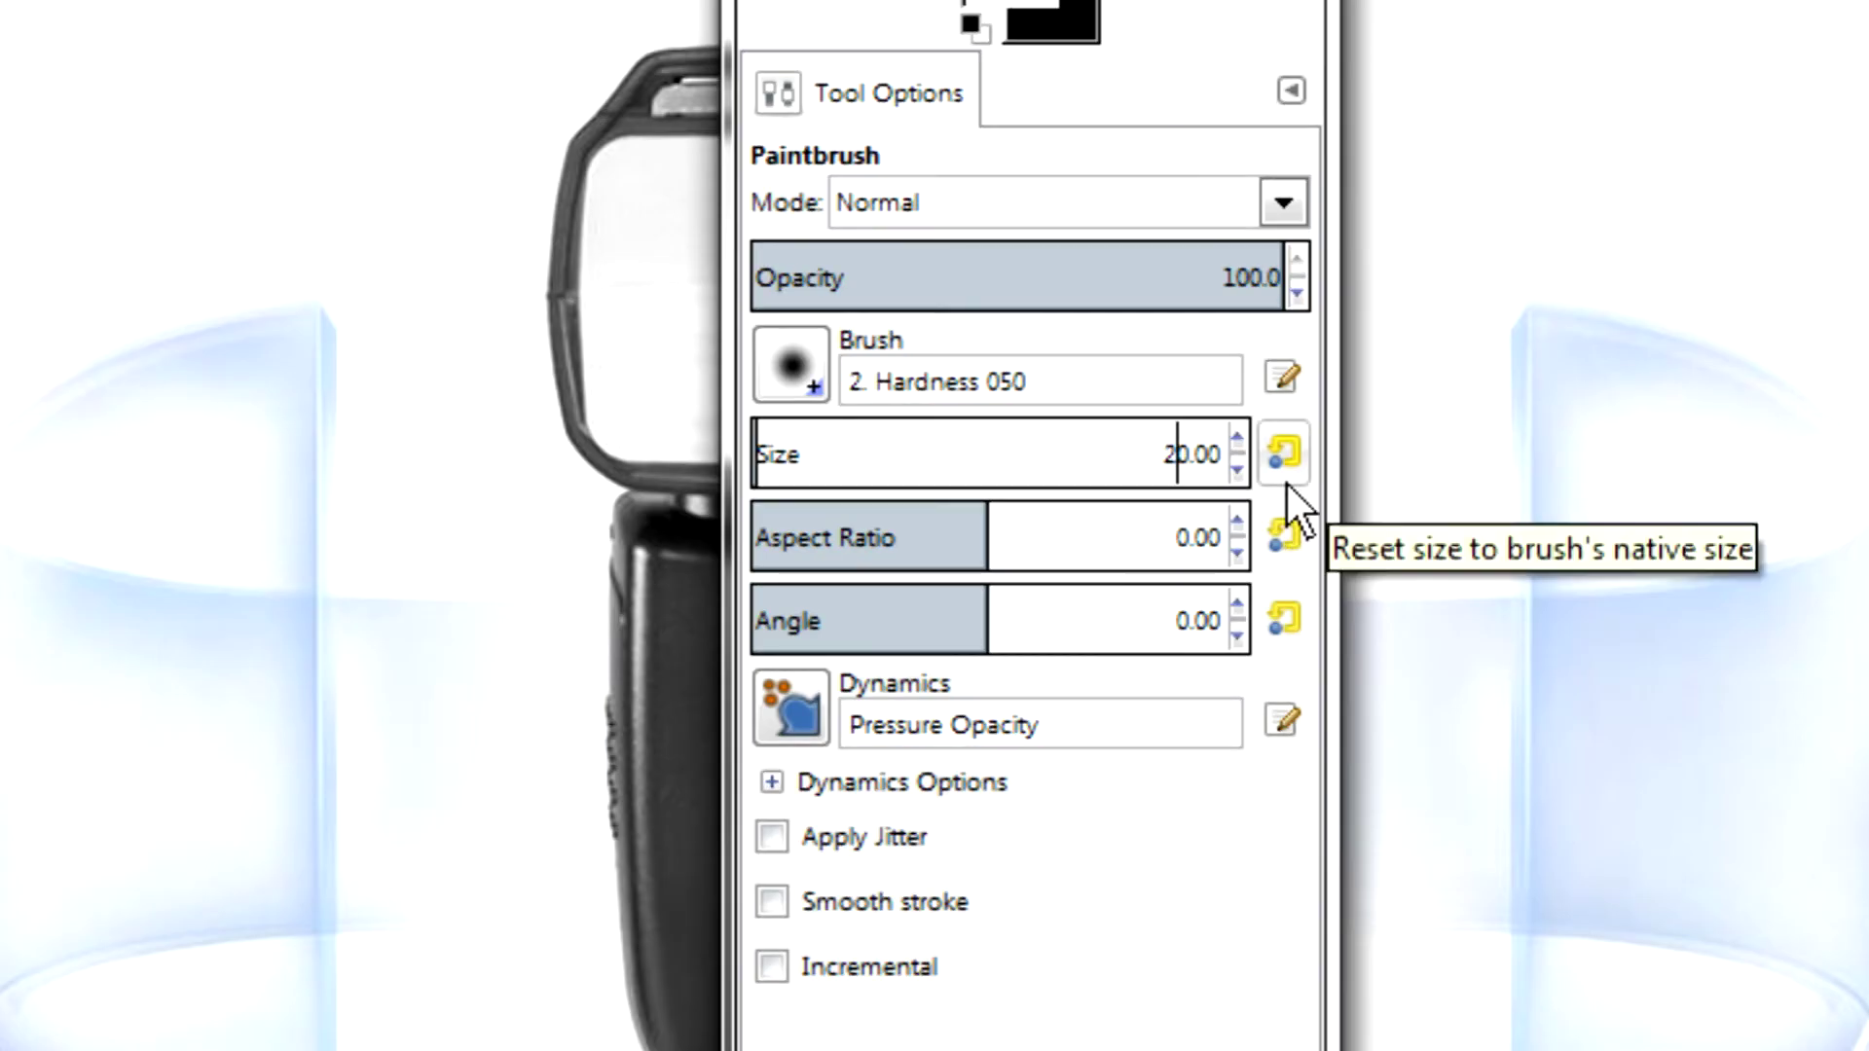
pyautogui.press('Delete')
pyautogui.press('Delete')
pyautogui.press('Delete')
pyautogui.press('Delete')
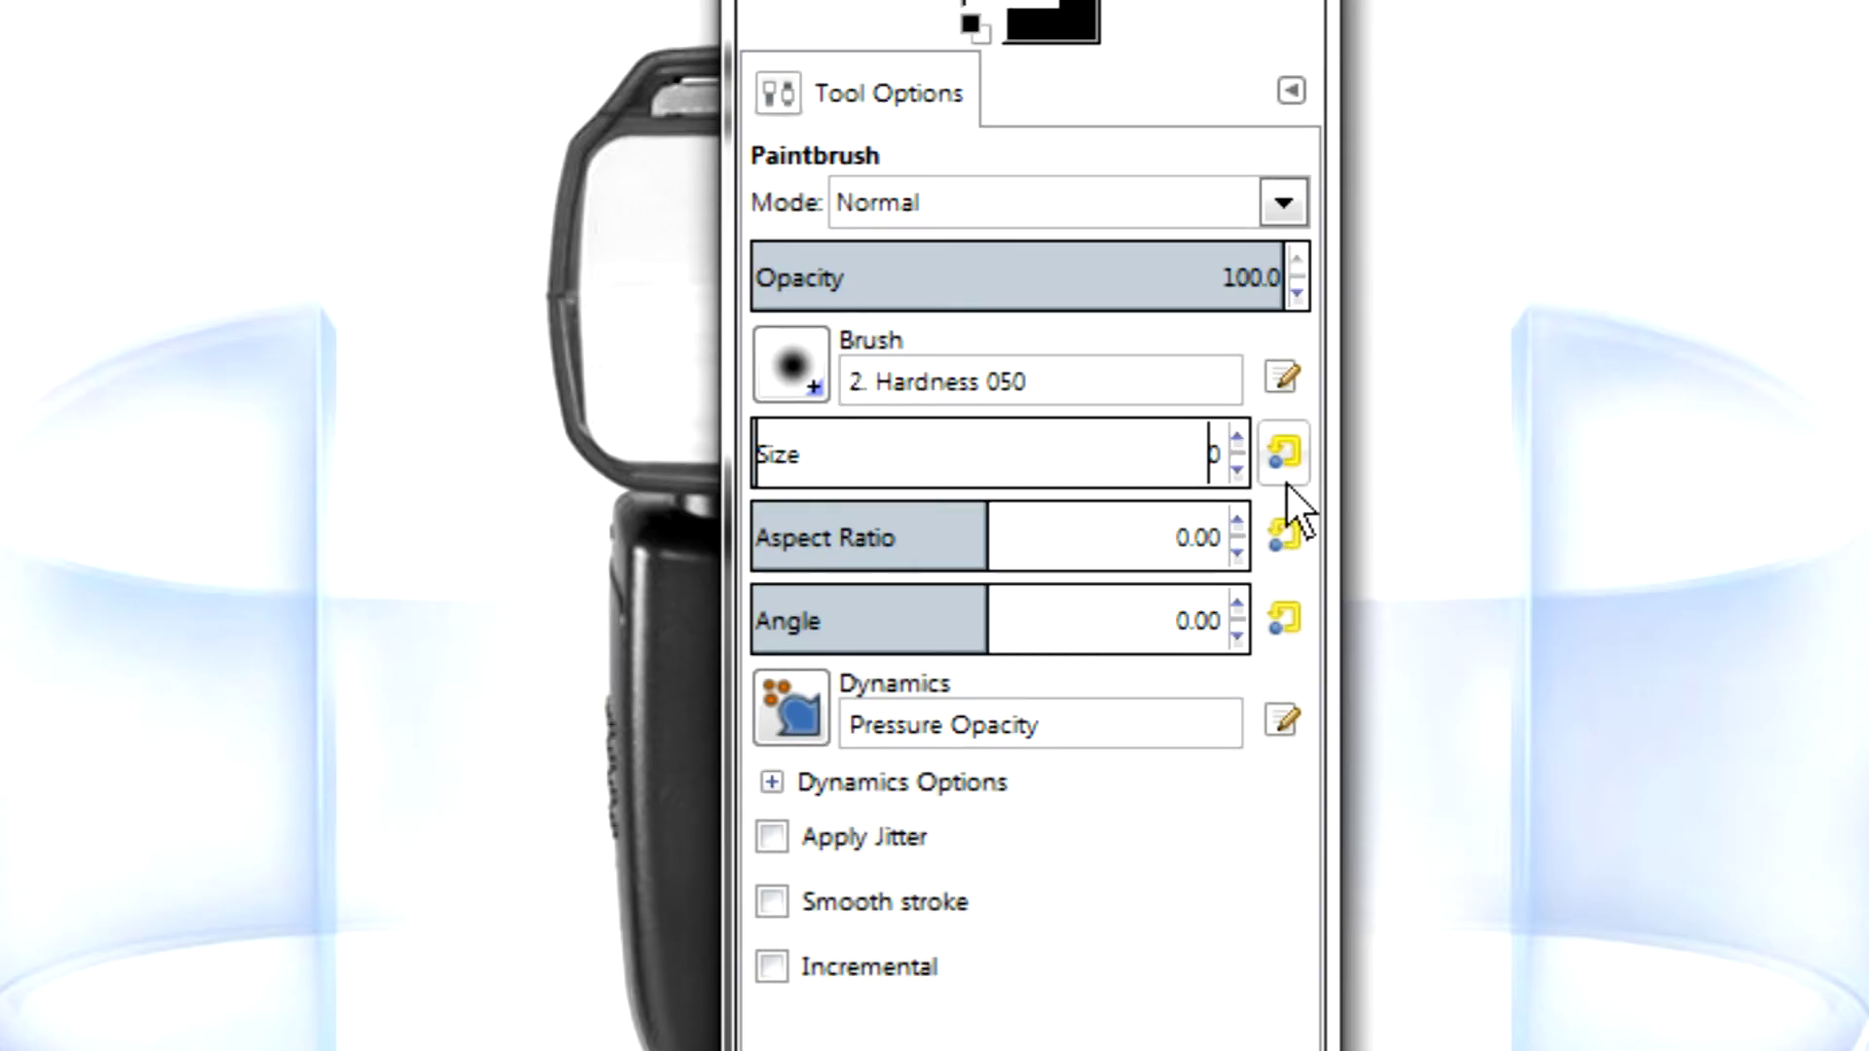
pyautogui.press('Delete')
pyautogui.write('100')
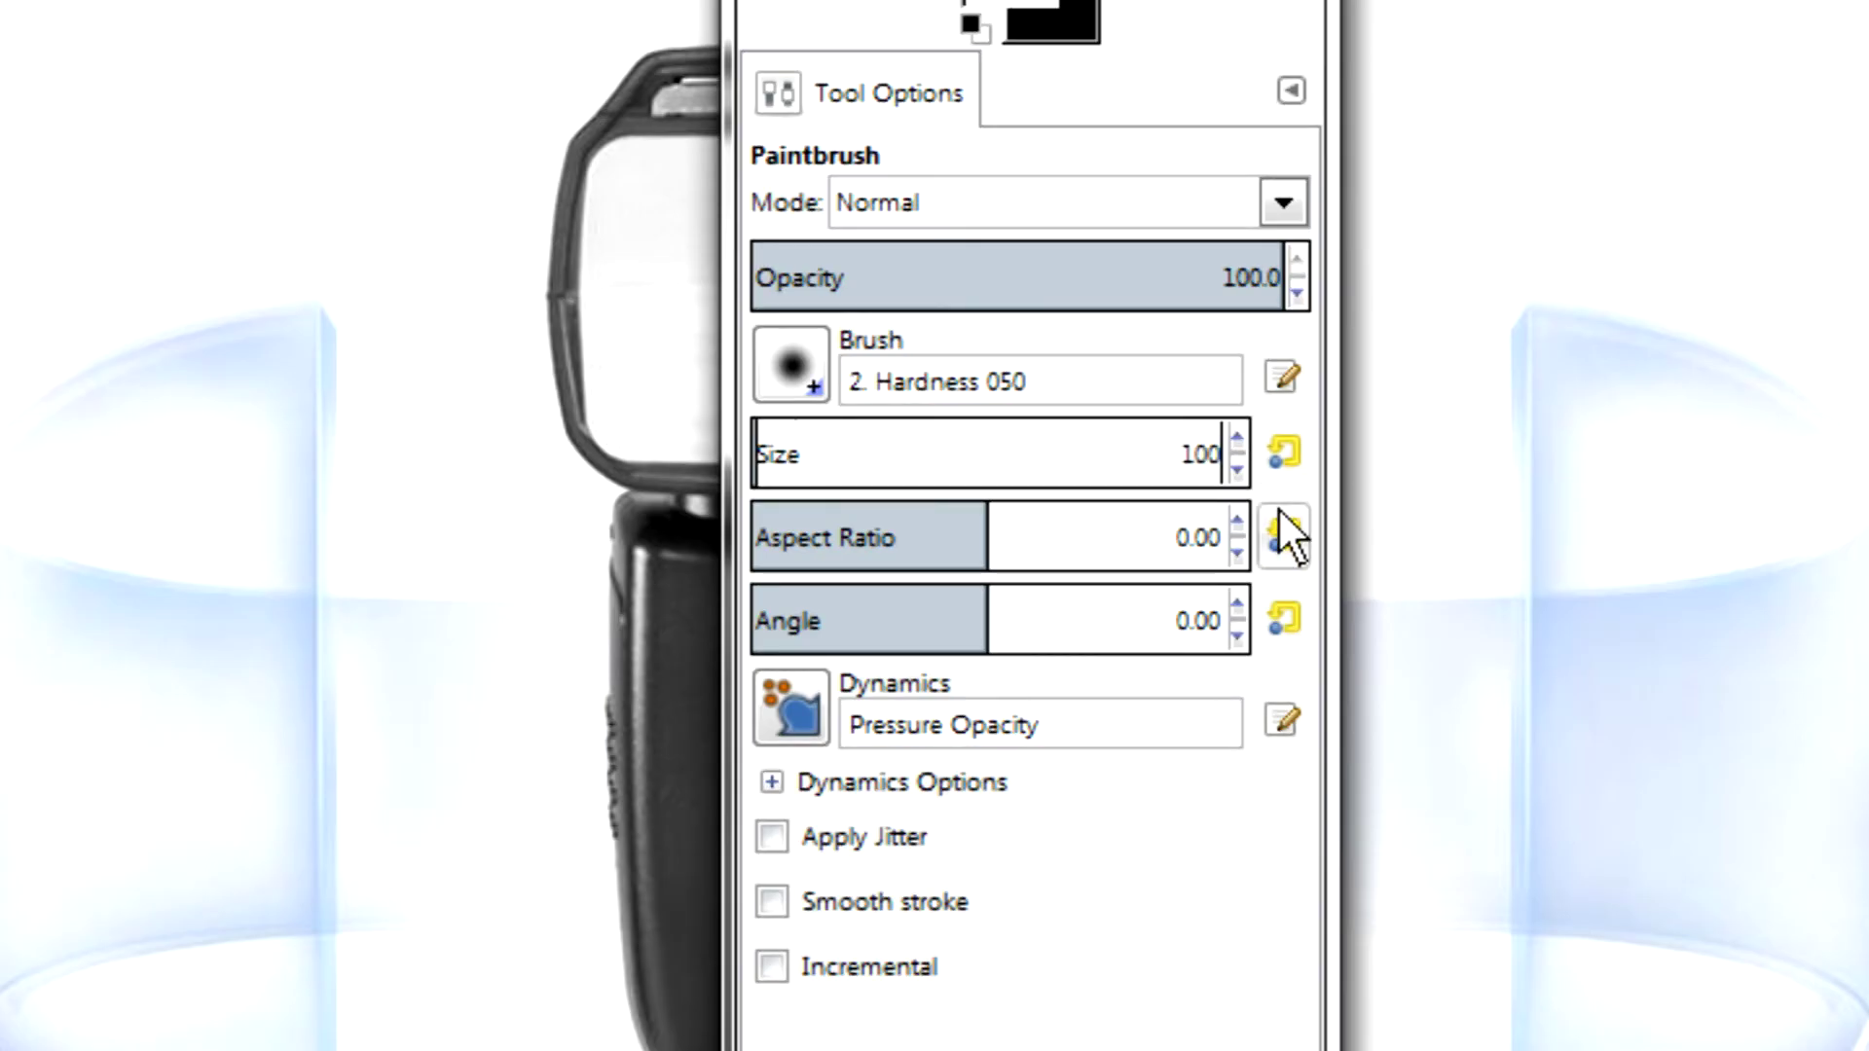
pyautogui.press('Return')
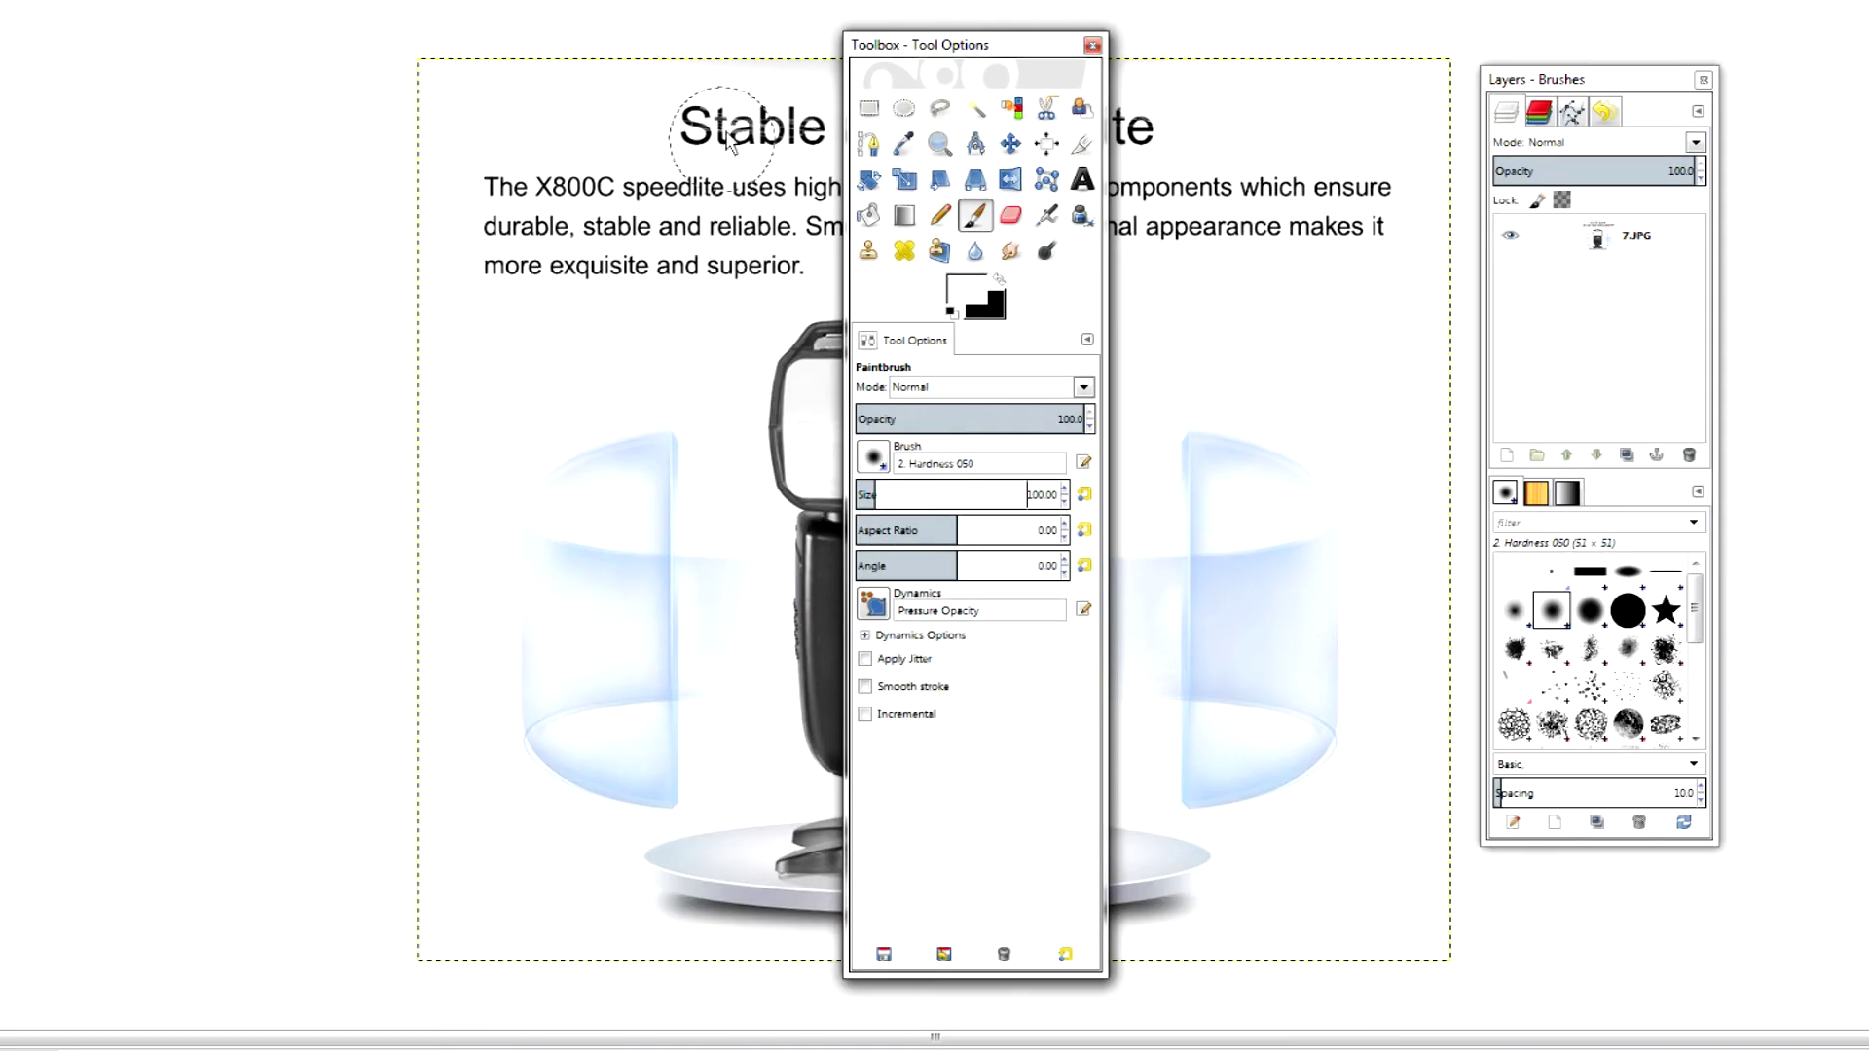
pyautogui.moveTo(671, 127); pyautogui.dragTo(790, 132)
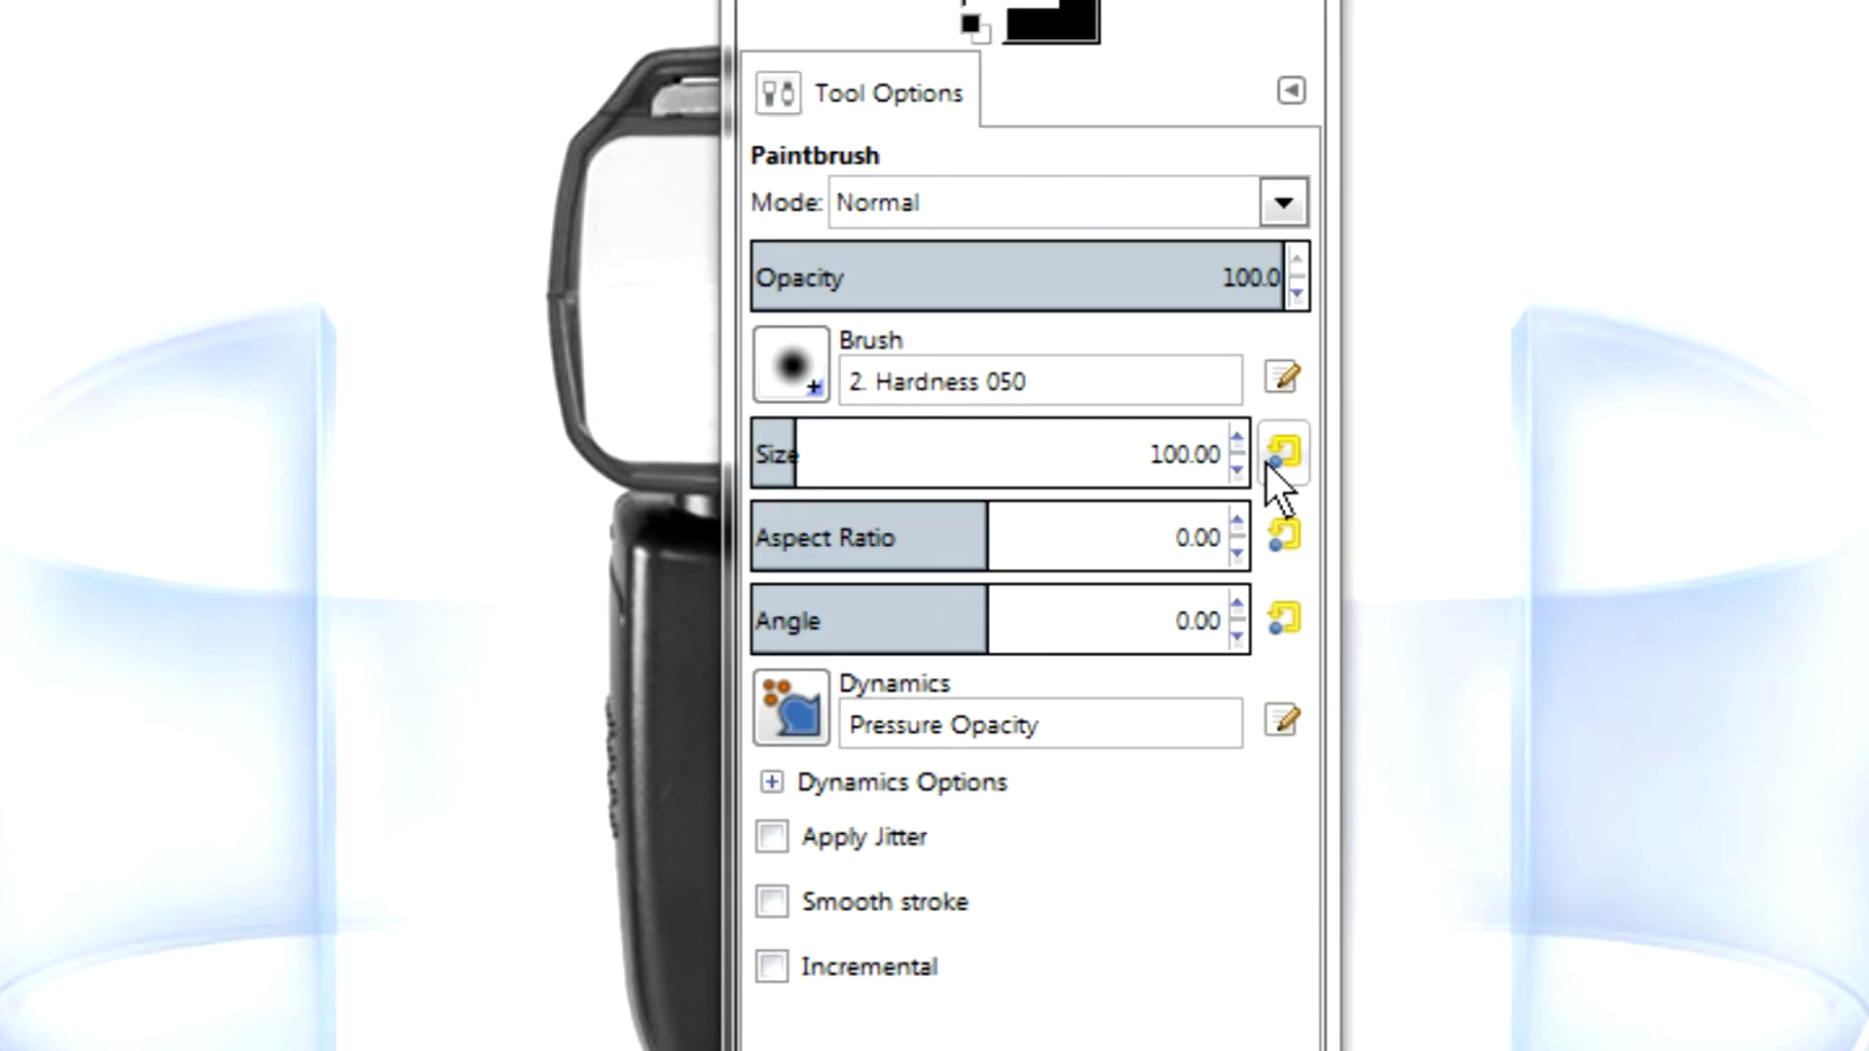
# Step: Raise the brush size to 155 and paint out 'The X800C' and the start of 'durable' in white
pyautogui.click(1240, 438)
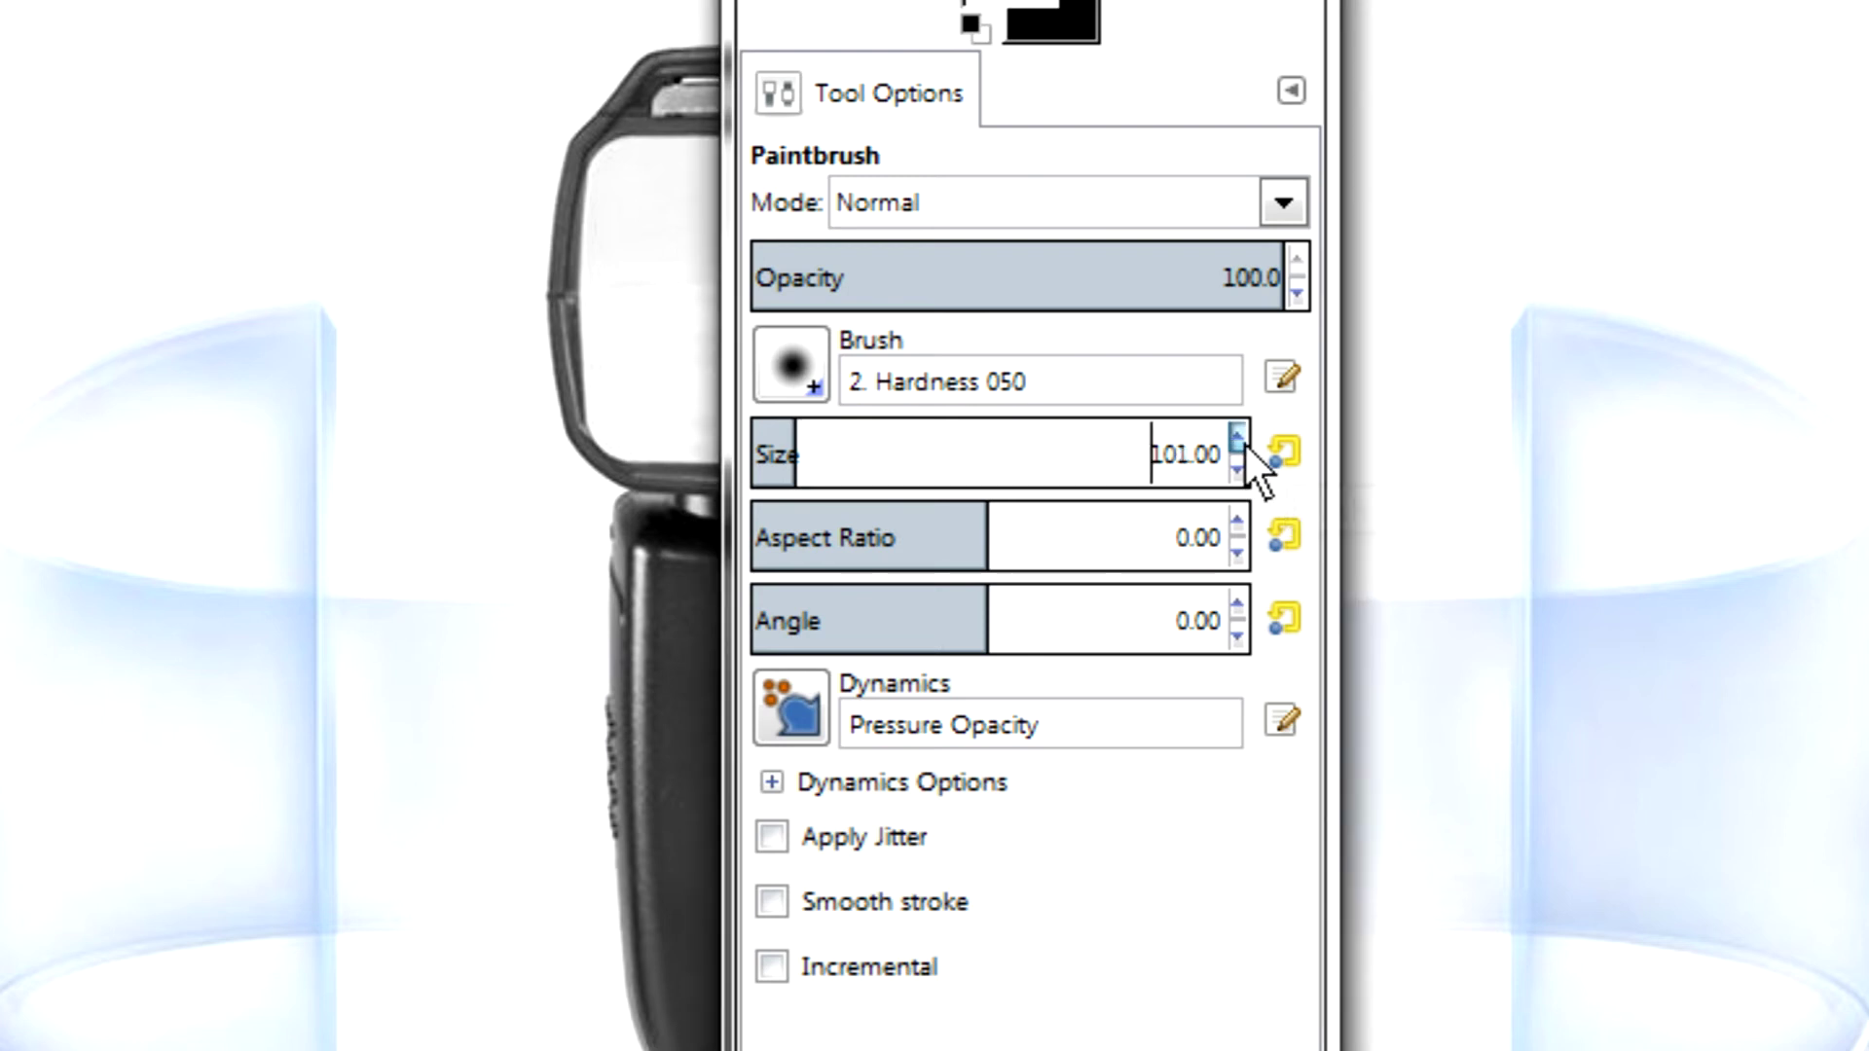
pyautogui.moveTo(1244, 442); pyautogui.dragTo(1244, 477)
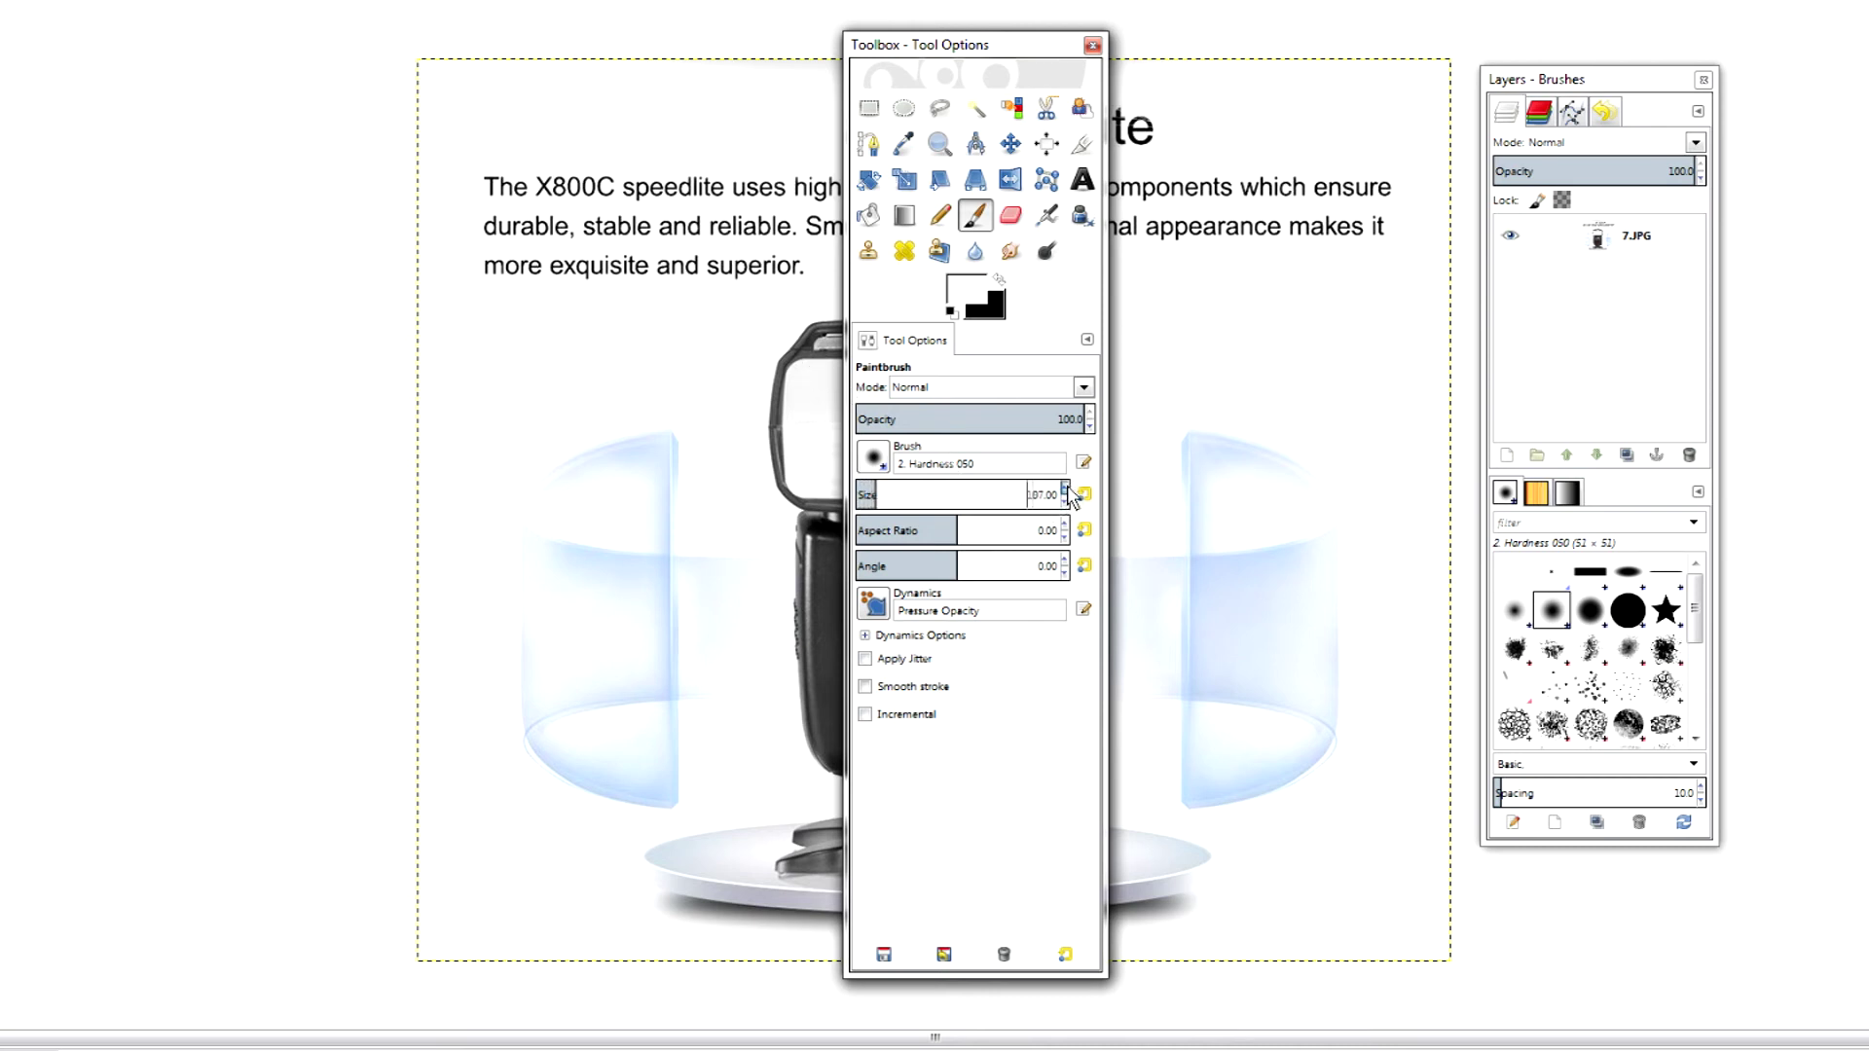
pyautogui.moveTo(1066, 491); pyautogui.dragTo(1066, 492)
pyautogui.moveTo(509, 238); pyautogui.dragTo(496, 200)
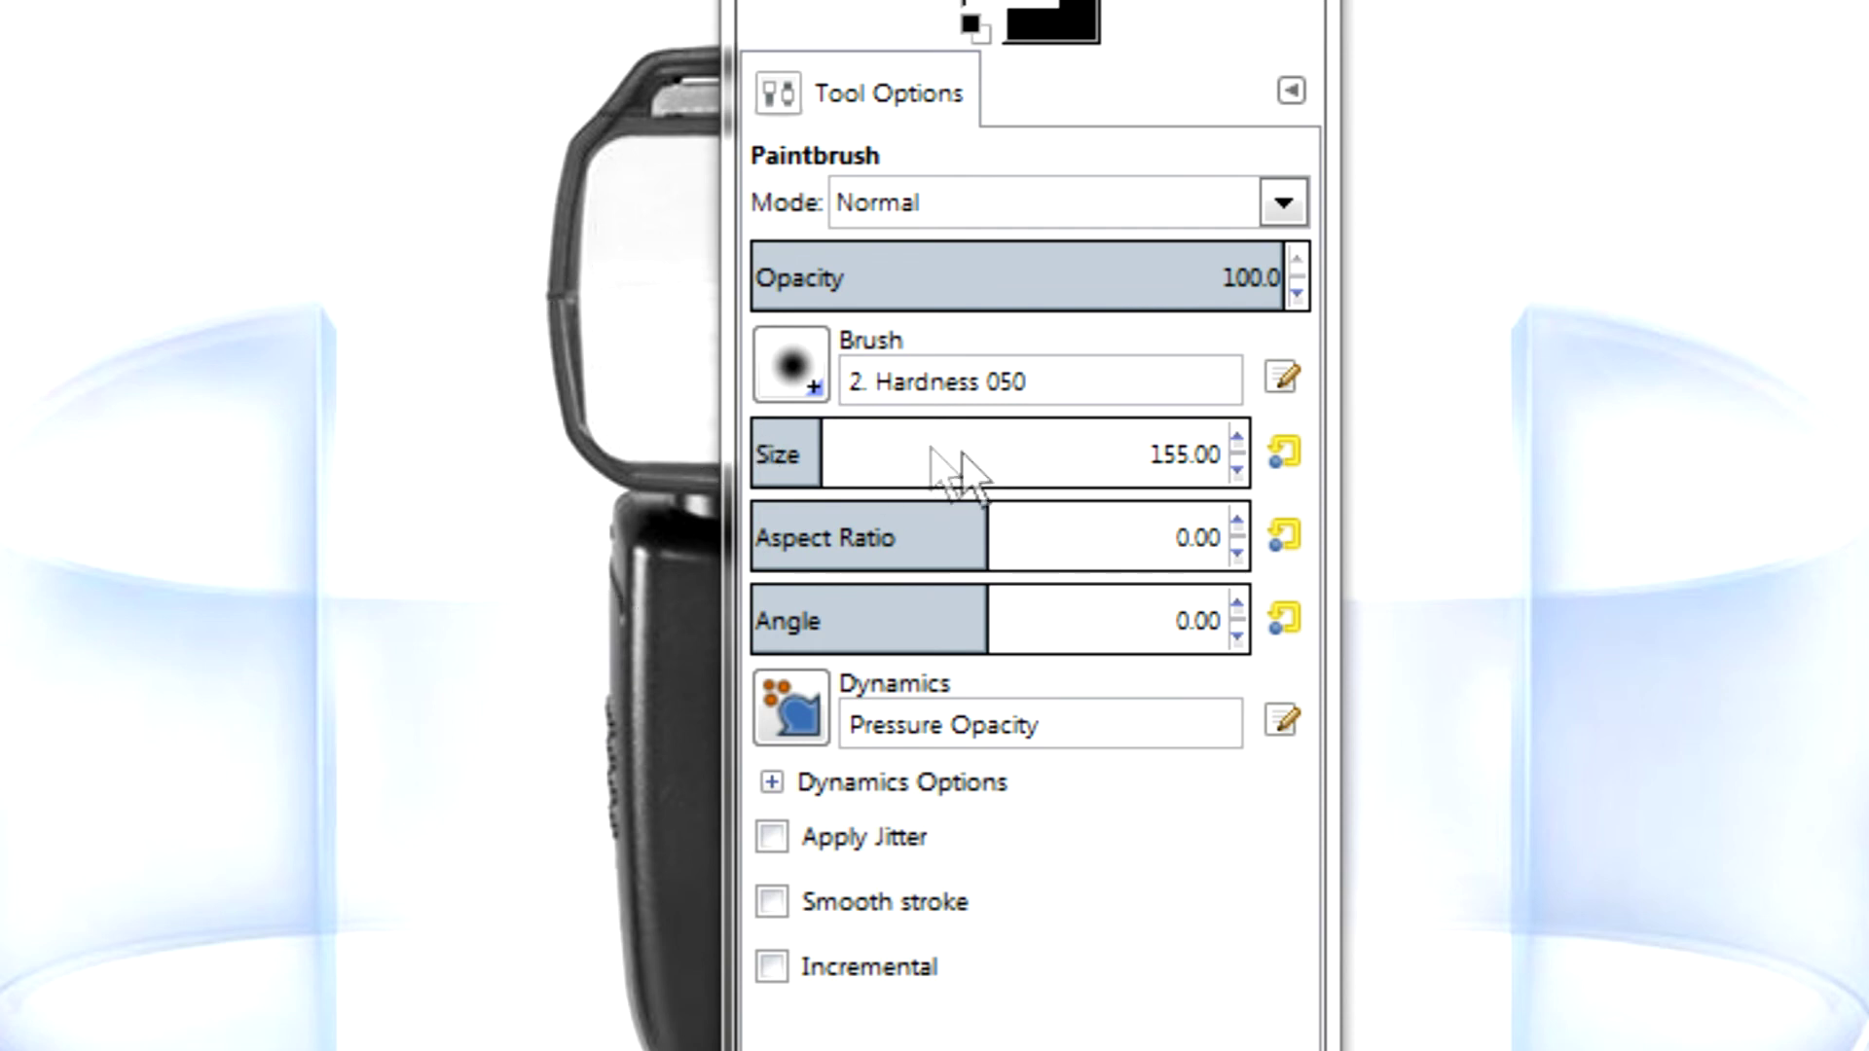
# Step: Push the brush size above 200, bring it back to about 149, and paint out the paragraph's last line
pyautogui.scroll(12, 968, 441)
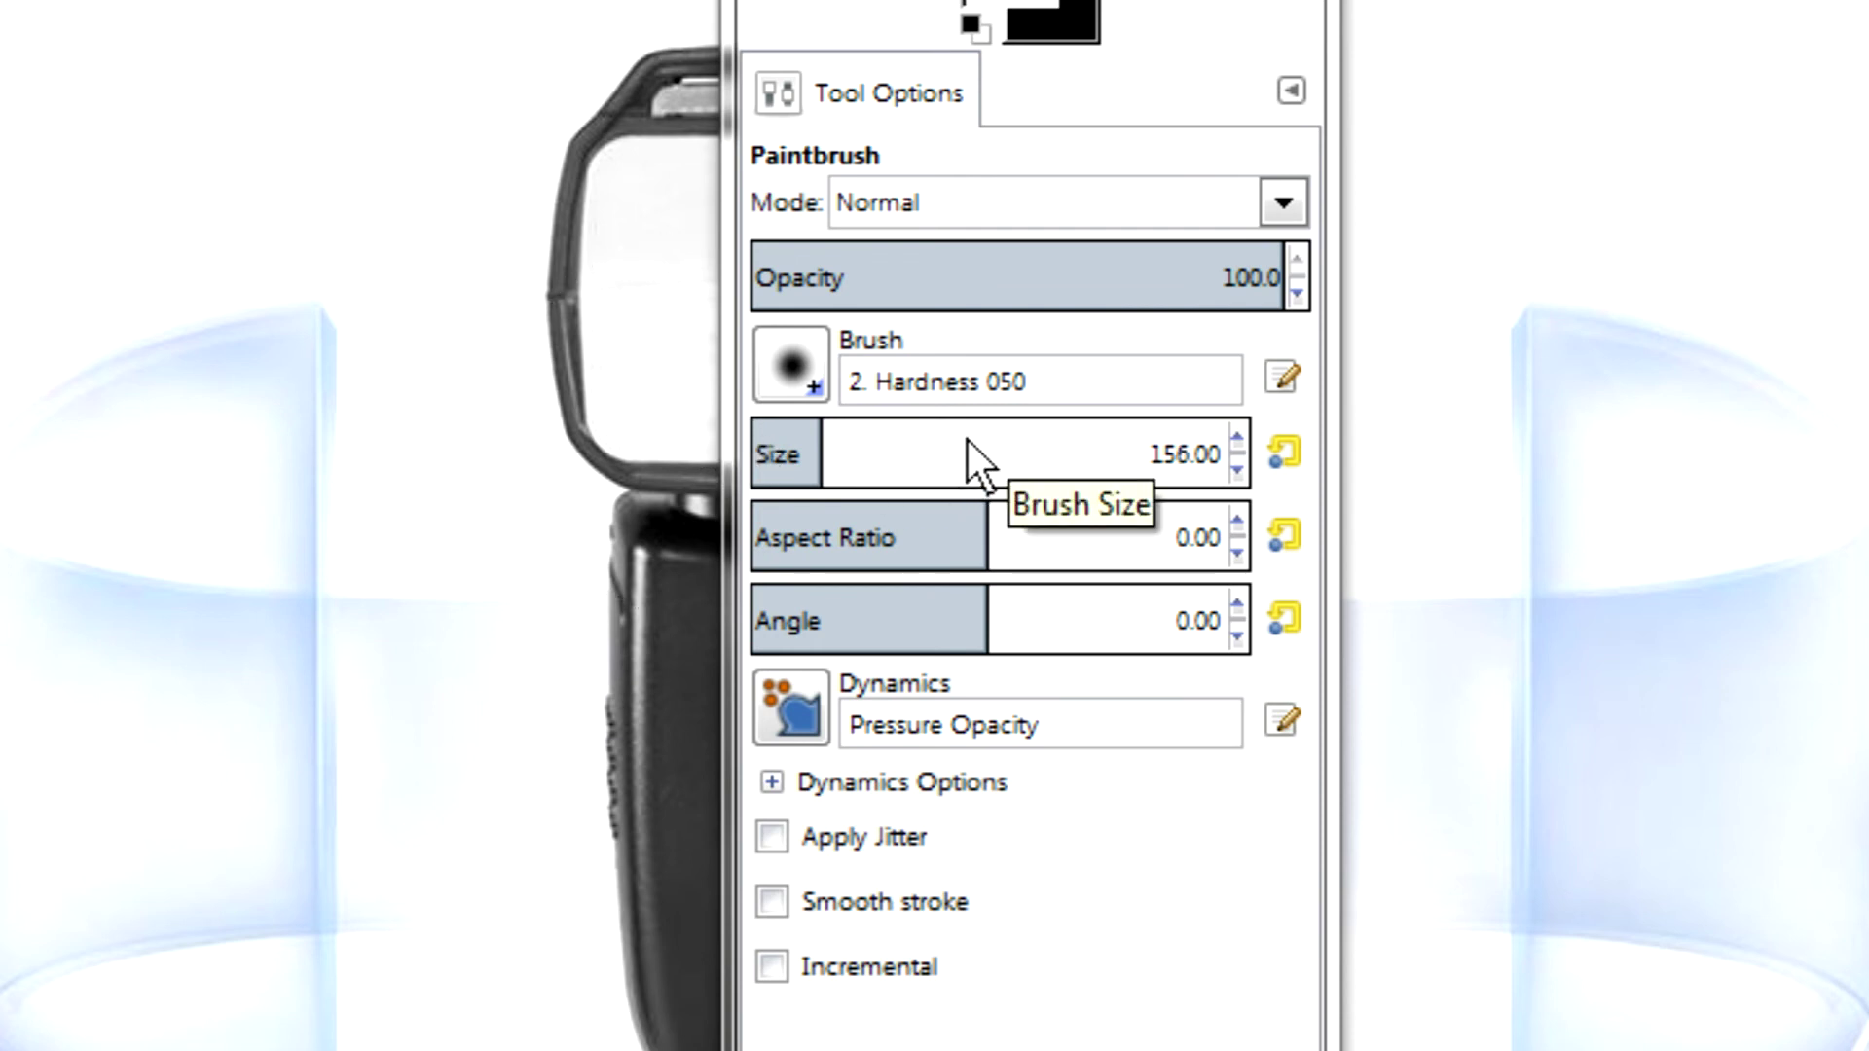
pyautogui.scroll(20, 968, 441)
pyautogui.scroll(11, 968, 441)
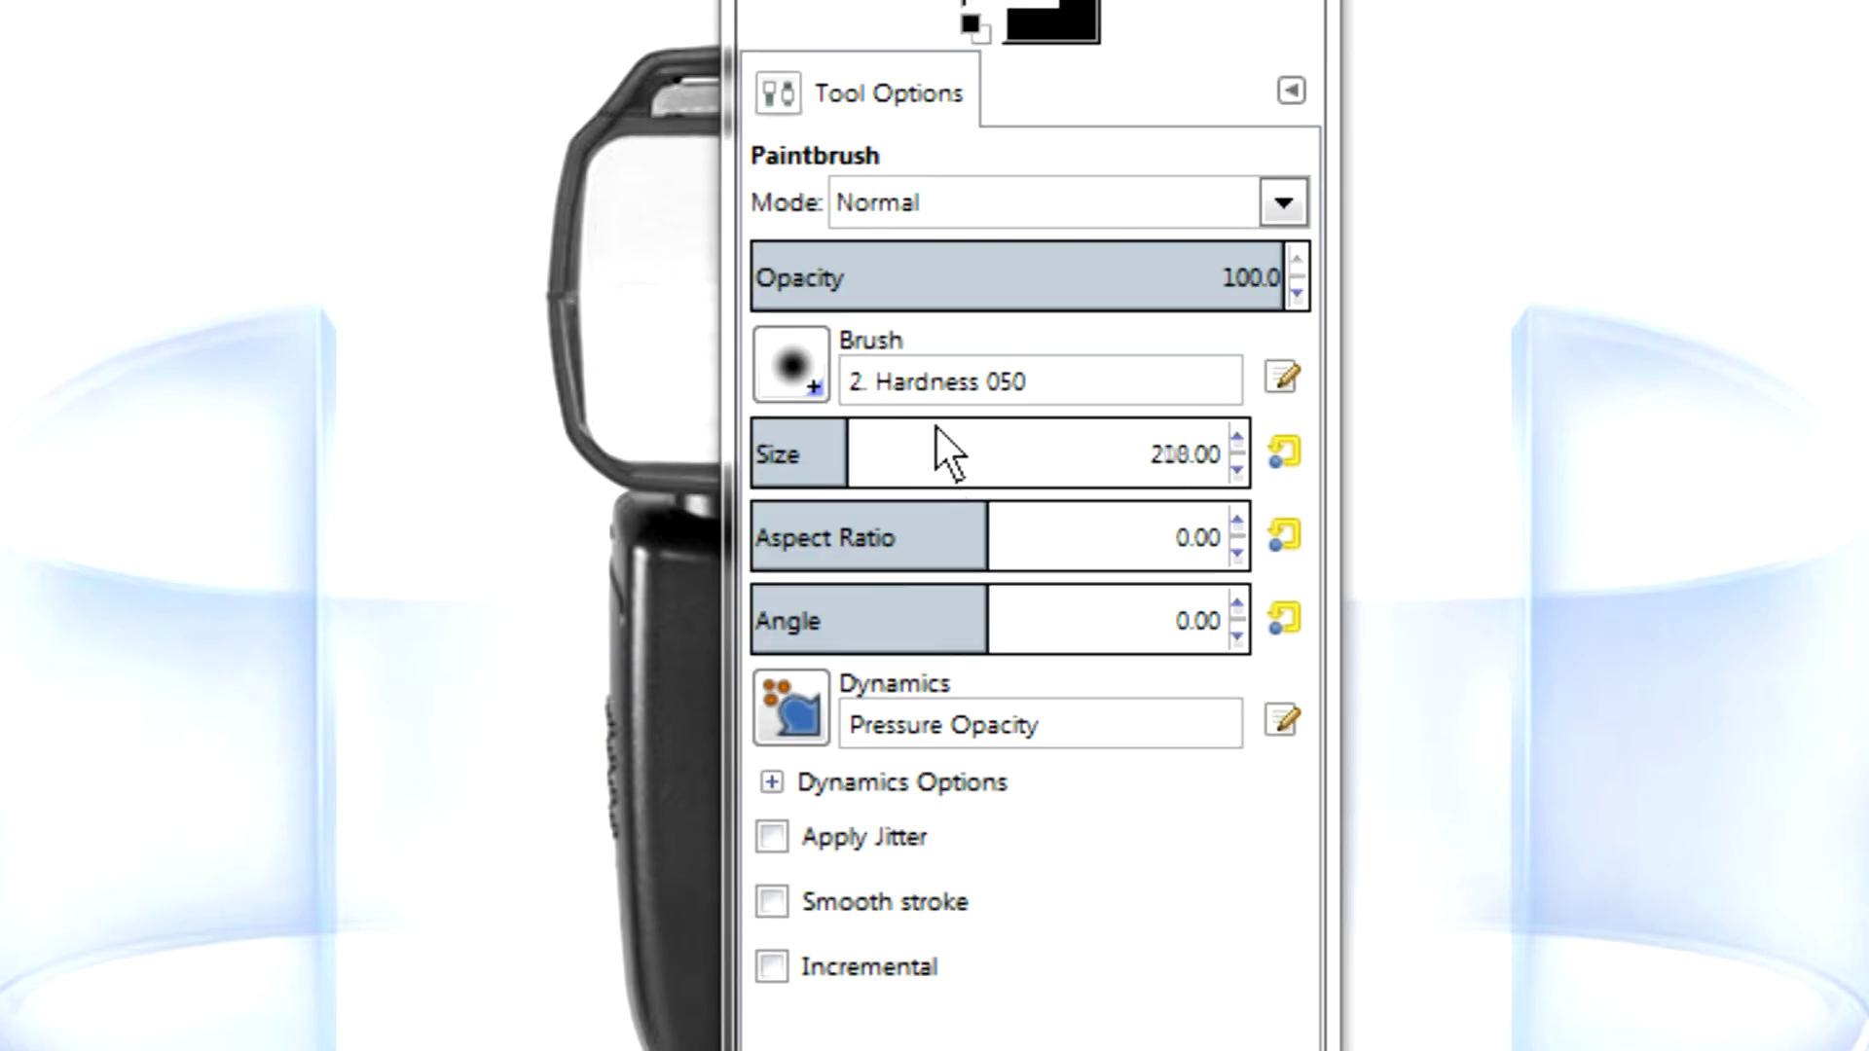
pyautogui.scroll(-20, 937, 428)
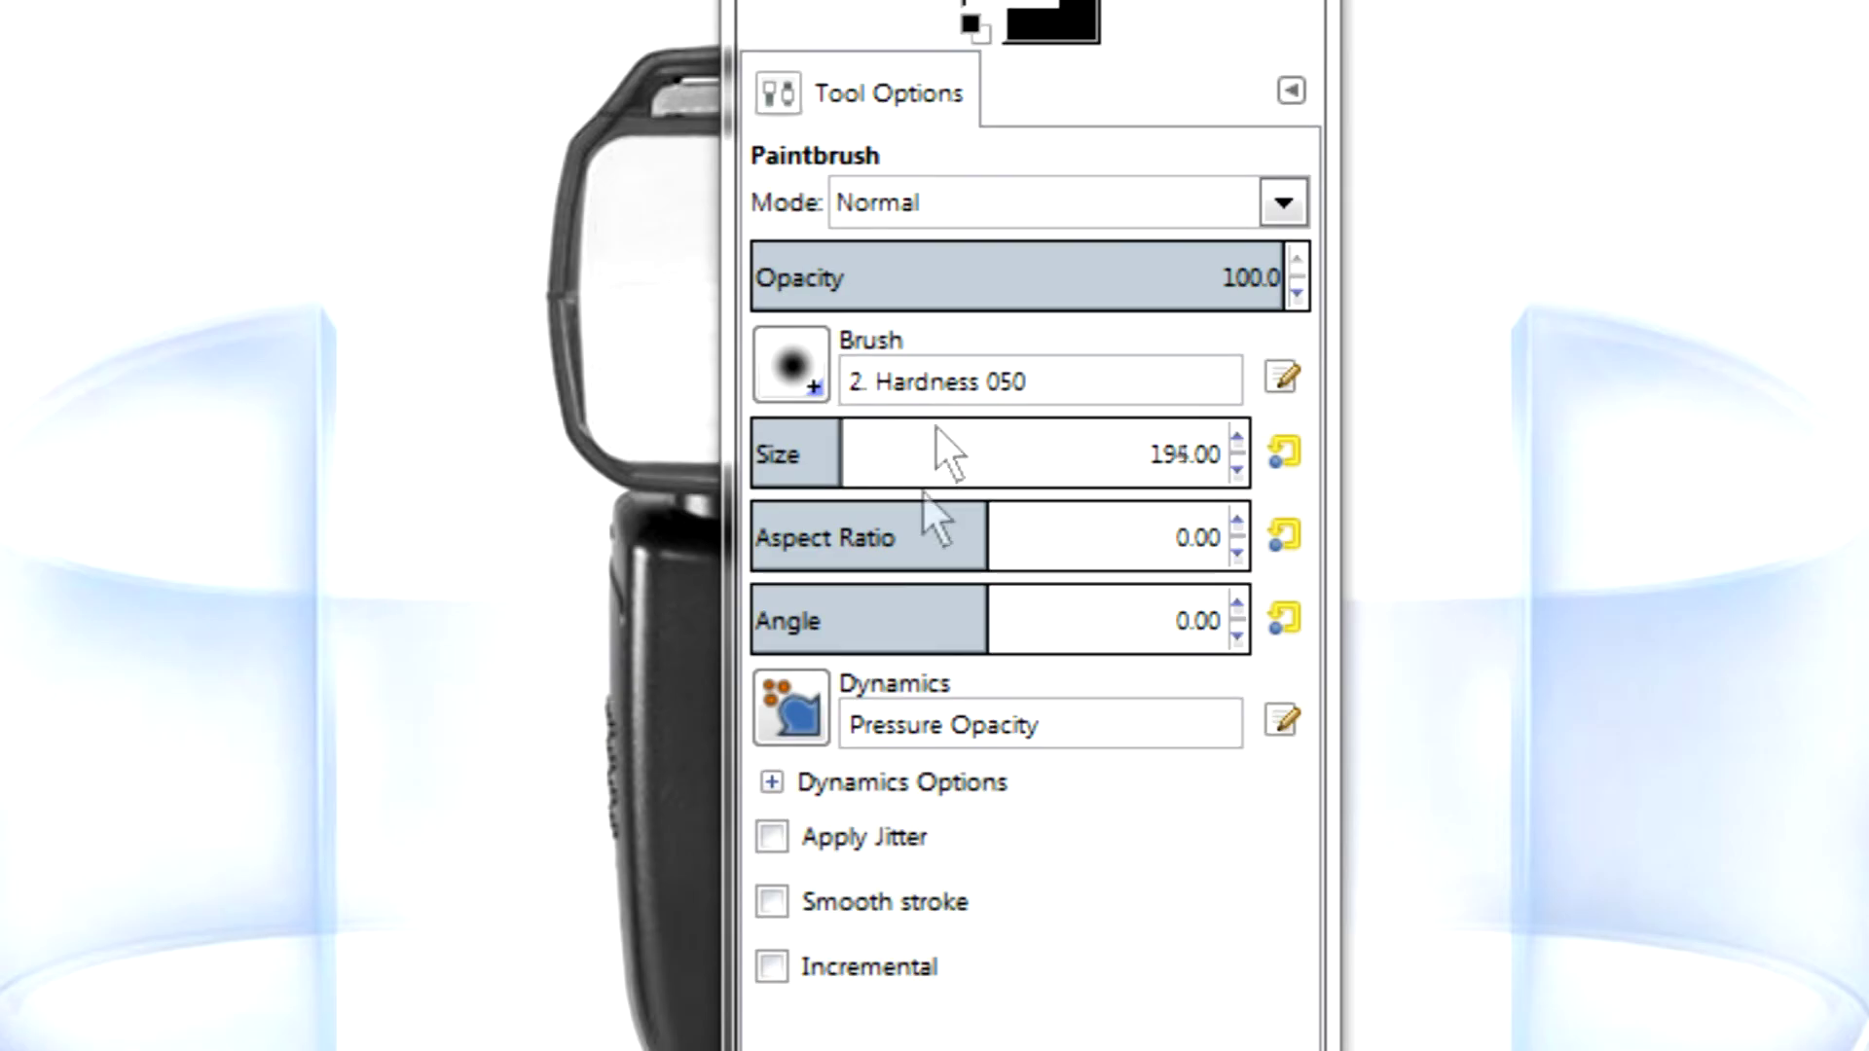
pyautogui.scroll(-20, 915, 442)
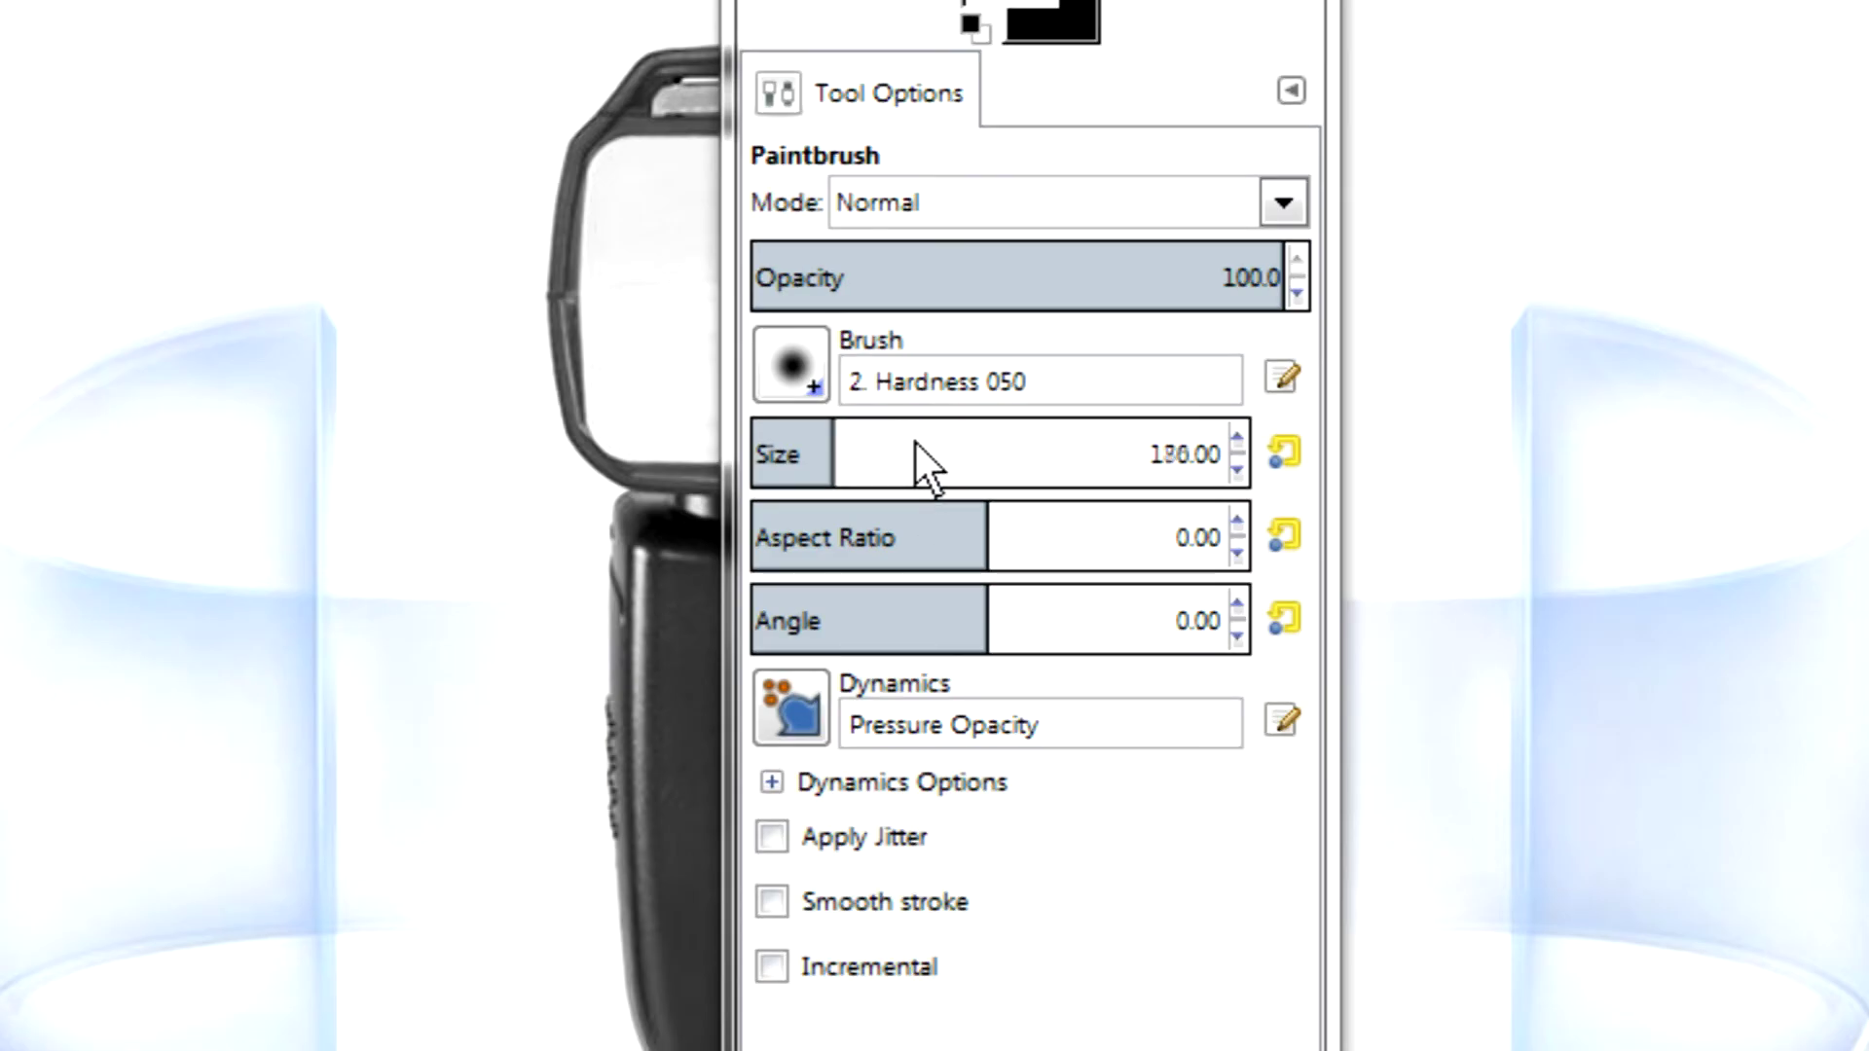
pyautogui.scroll(-20, 915, 442)
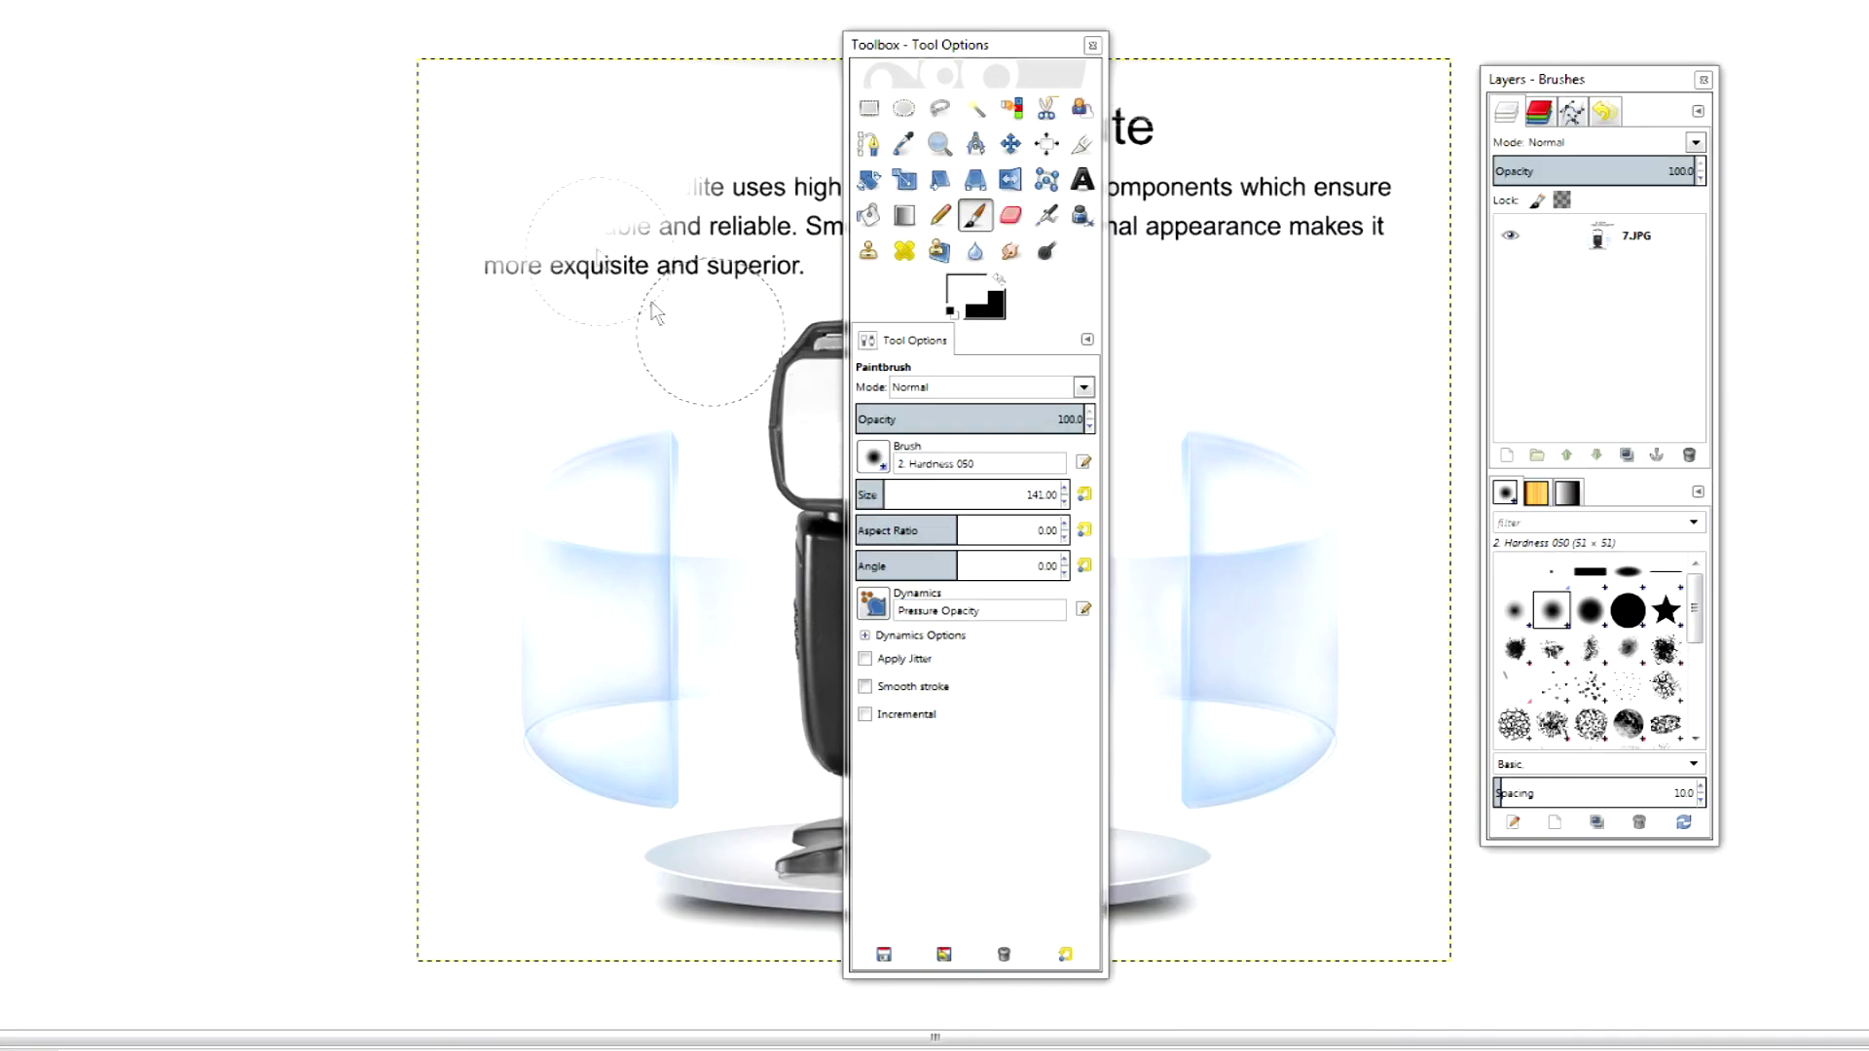
pyautogui.moveTo(655, 312)
pyautogui.mouseDown()
pyautogui.moveTo(509, 275)
pyautogui.moveTo(565, 219)
pyautogui.mouseUp()
# Step: Paint out 'and Exquisite' and the remaining paragraph, then frame a crop around the flash below the top strip
pyautogui.moveTo(1027, 53); pyautogui.dragTo(271, 86)
pyautogui.moveTo(900, 159)
pyautogui.mouseDown()
pyautogui.moveTo(1070, 93)
pyautogui.moveTo(1167, 106)
pyautogui.moveTo(972, 127)
pyautogui.moveTo(1125, 130)
pyautogui.moveTo(875, 137)
pyautogui.moveTo(1409, 214)
pyautogui.moveTo(1038, 185)
pyautogui.moveTo(577, 234)
pyautogui.moveTo(492, 282)
pyautogui.moveTo(808, 259)
pyautogui.moveTo(875, 232)
pyautogui.moveTo(1353, 237)
pyautogui.mouseUp()
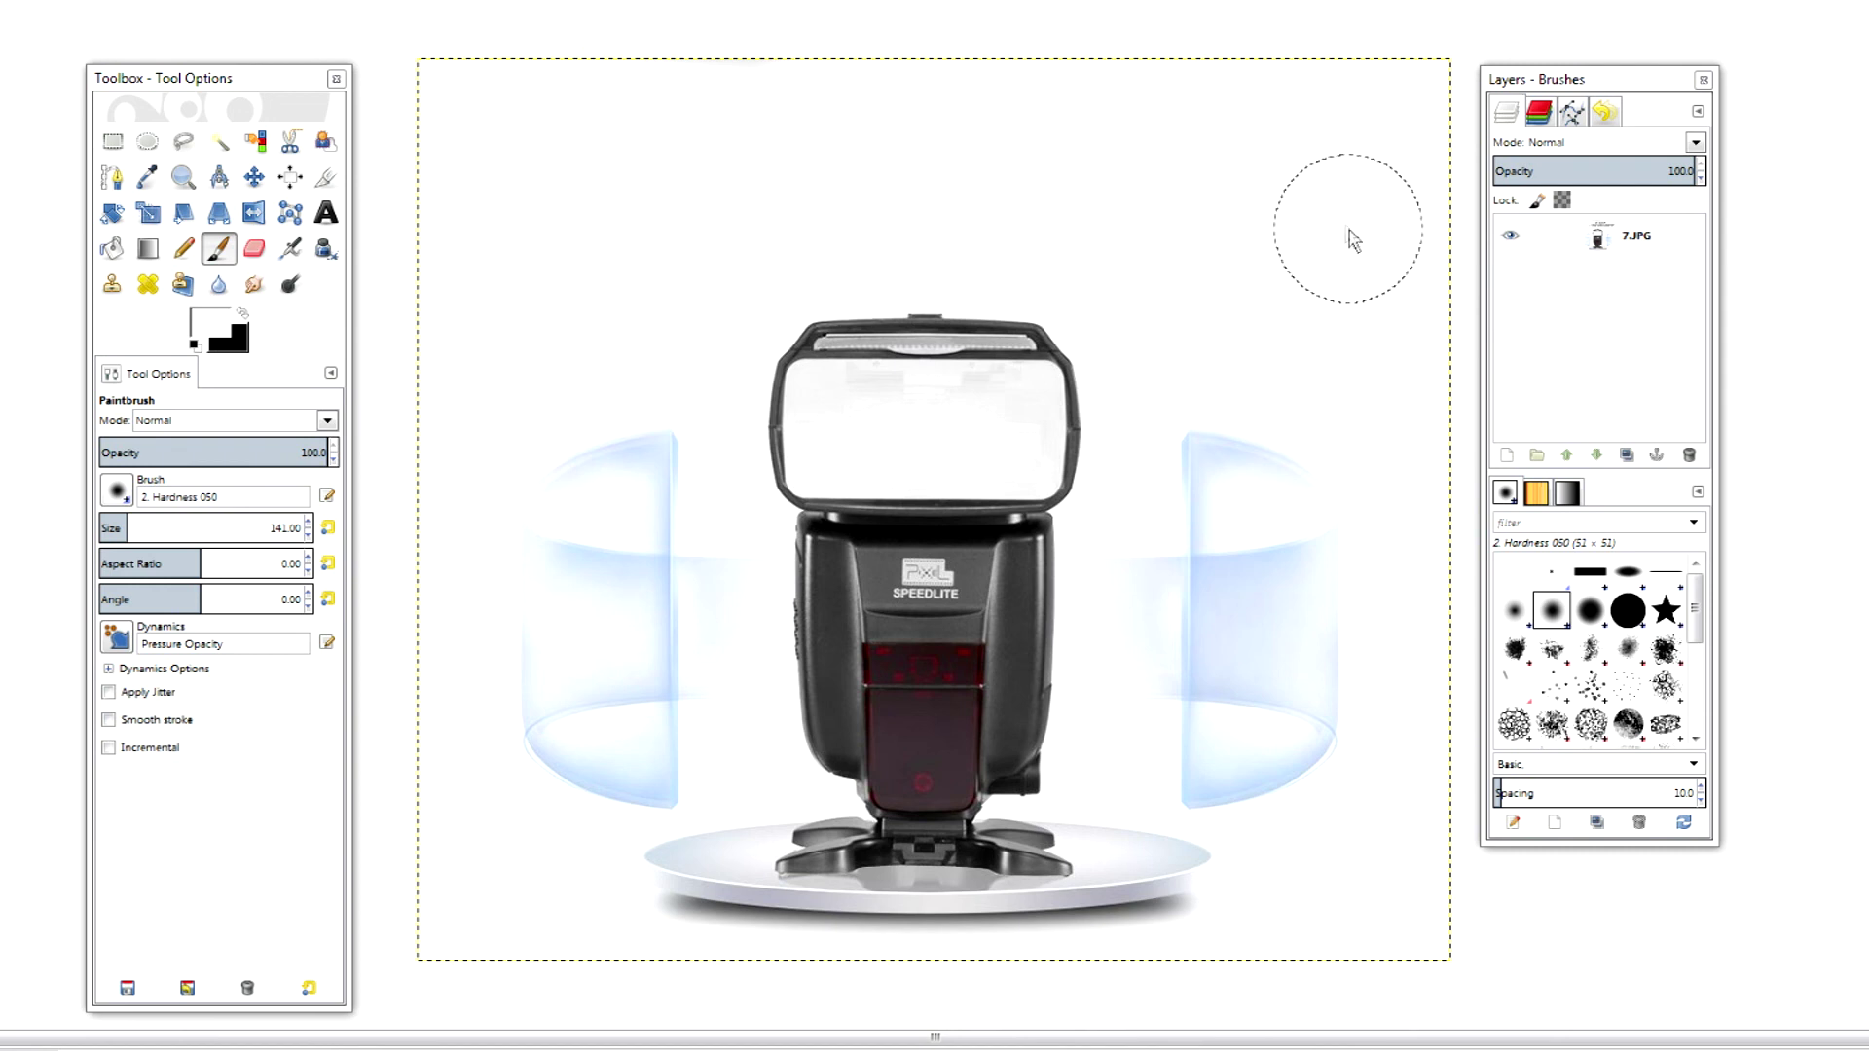
pyautogui.click(289, 176)
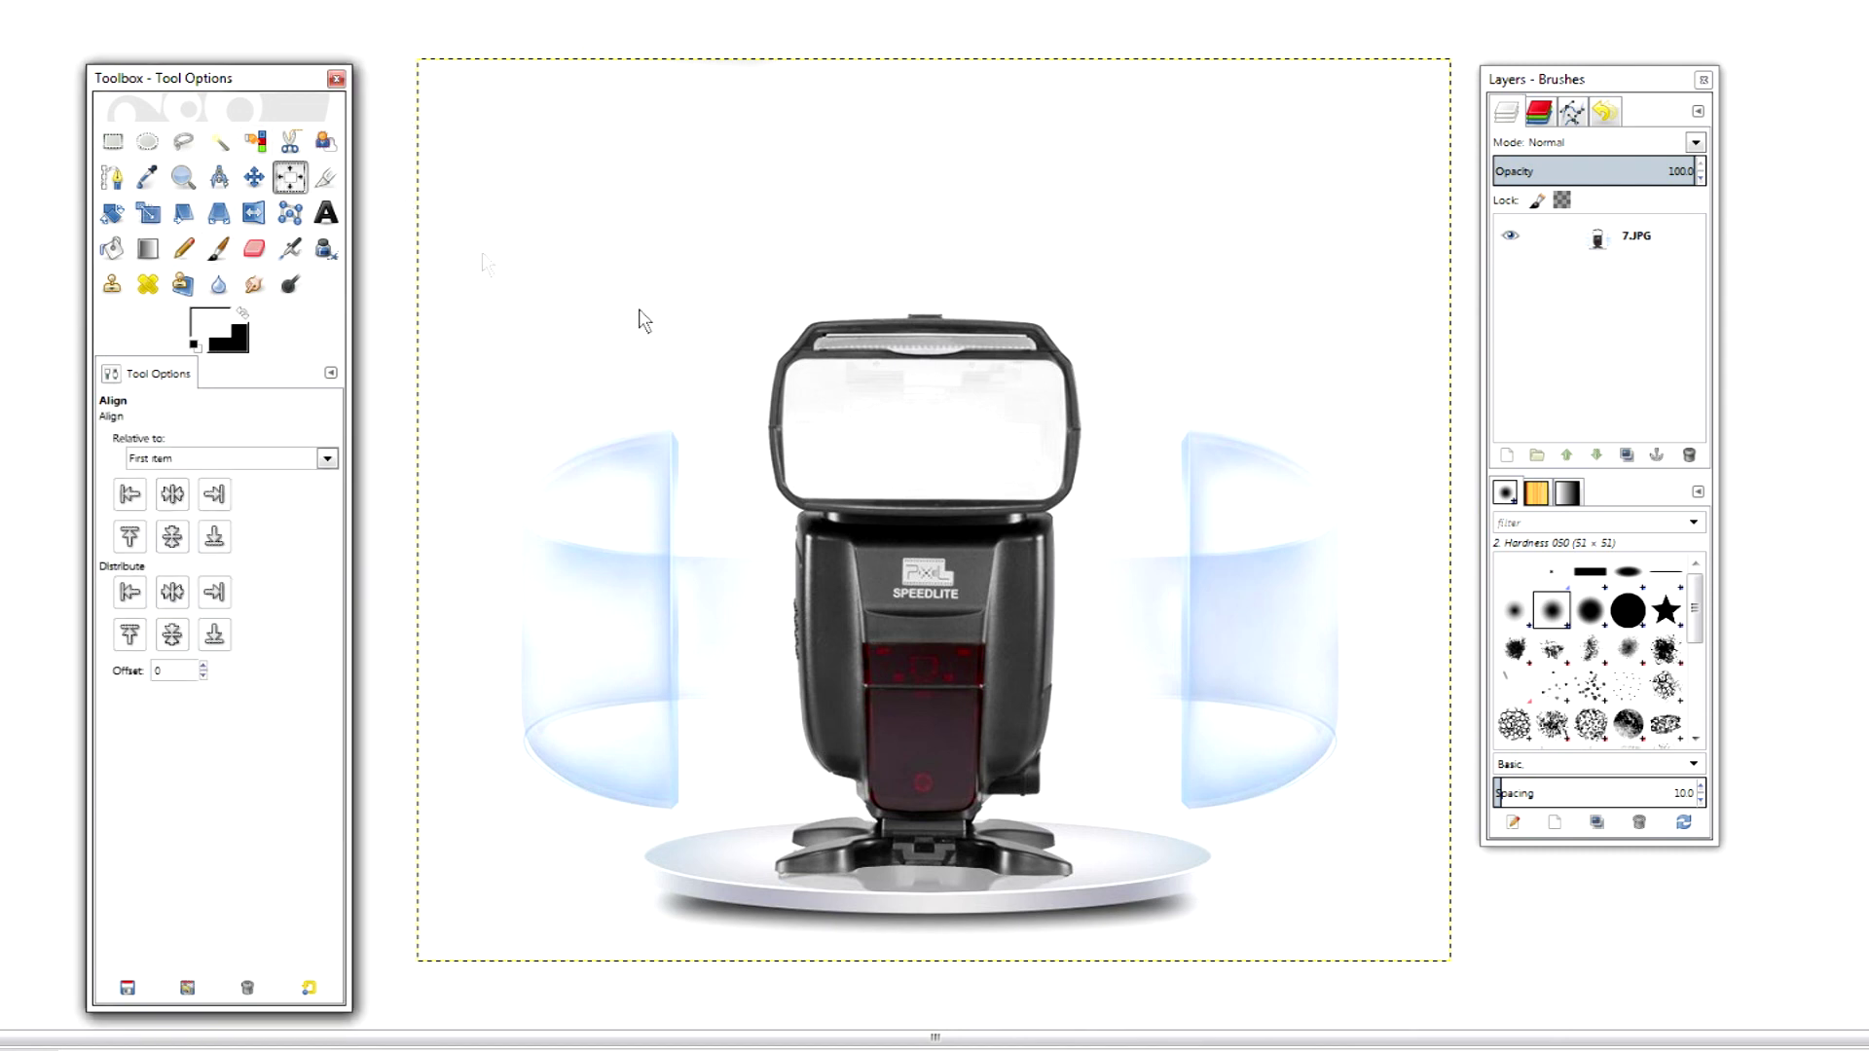
pyautogui.click(325, 176)
pyautogui.moveTo(420, 214); pyautogui.dragTo(1456, 1031)
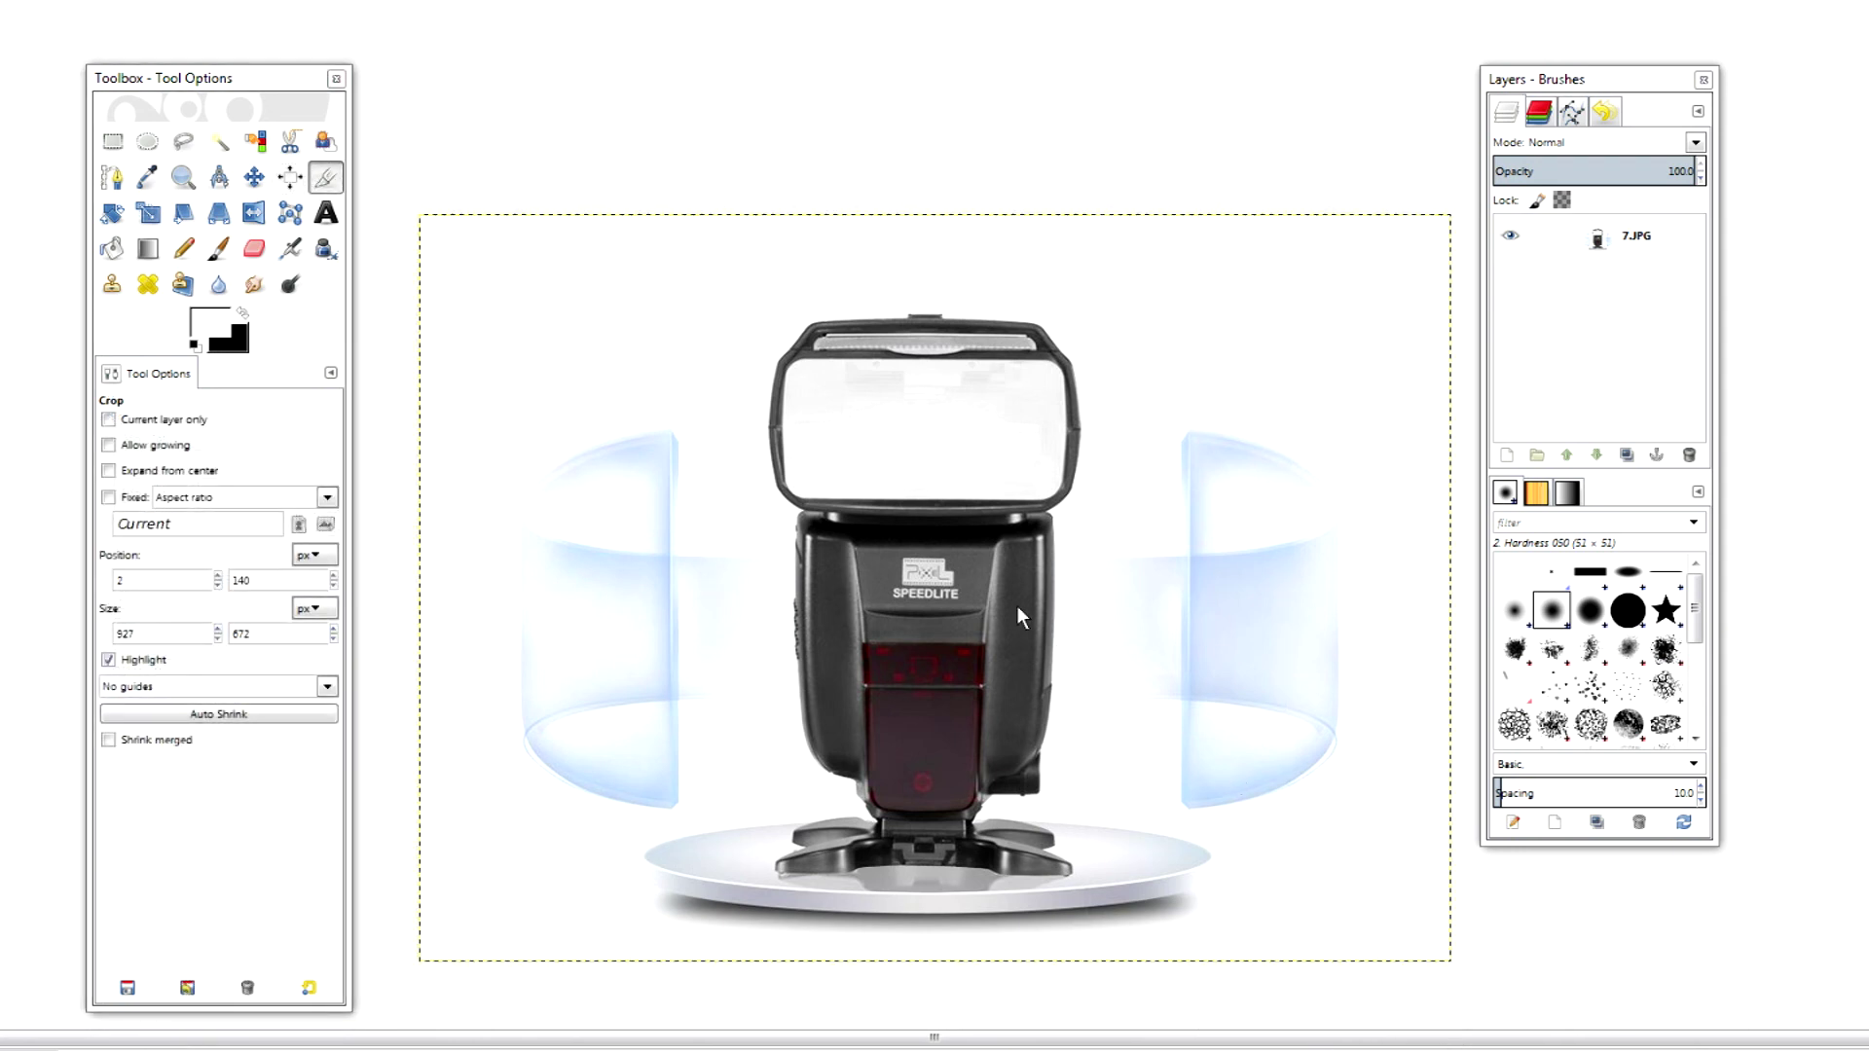